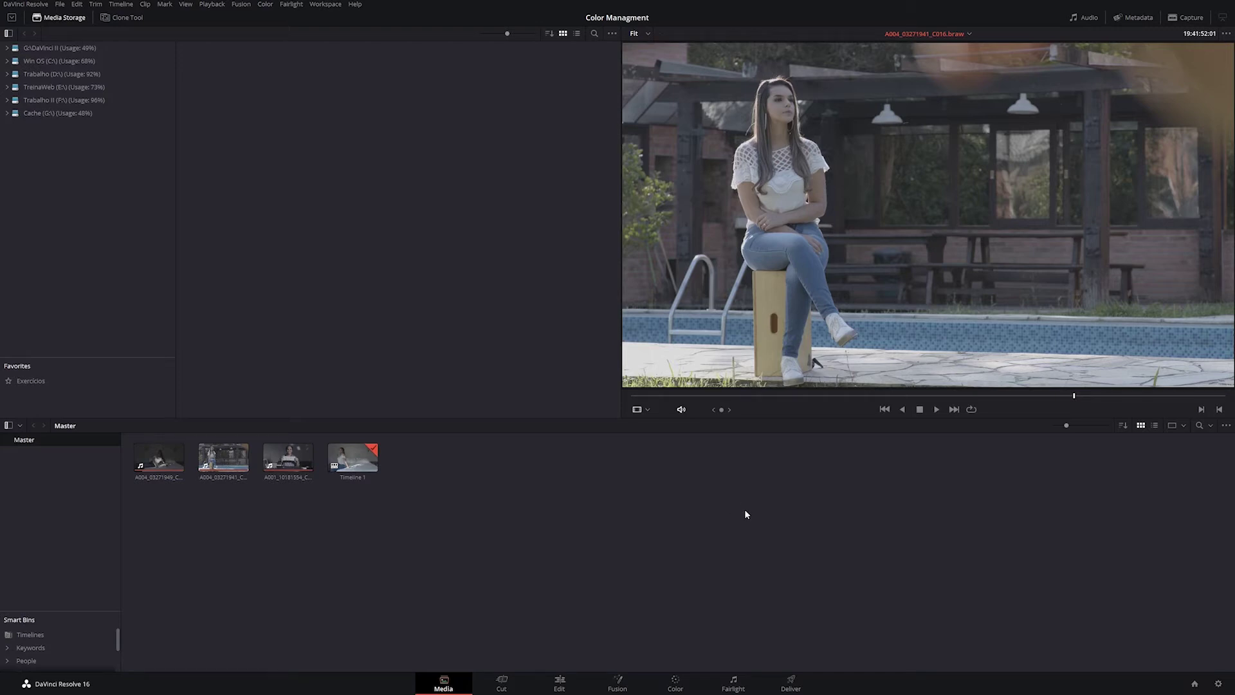
Step: In the project's Camera RAW settings, set the RAW profile to Blackmagic RAW and the decode quality to Quarter Res
key(shift+9)
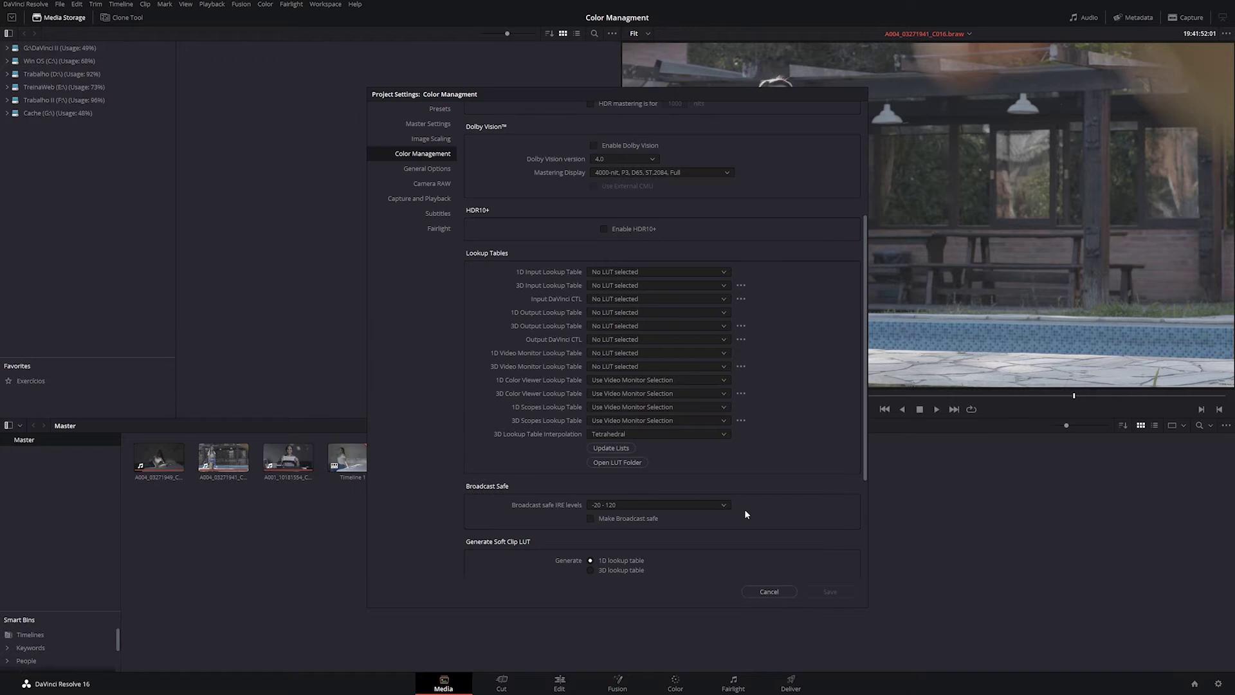
click(431, 184)
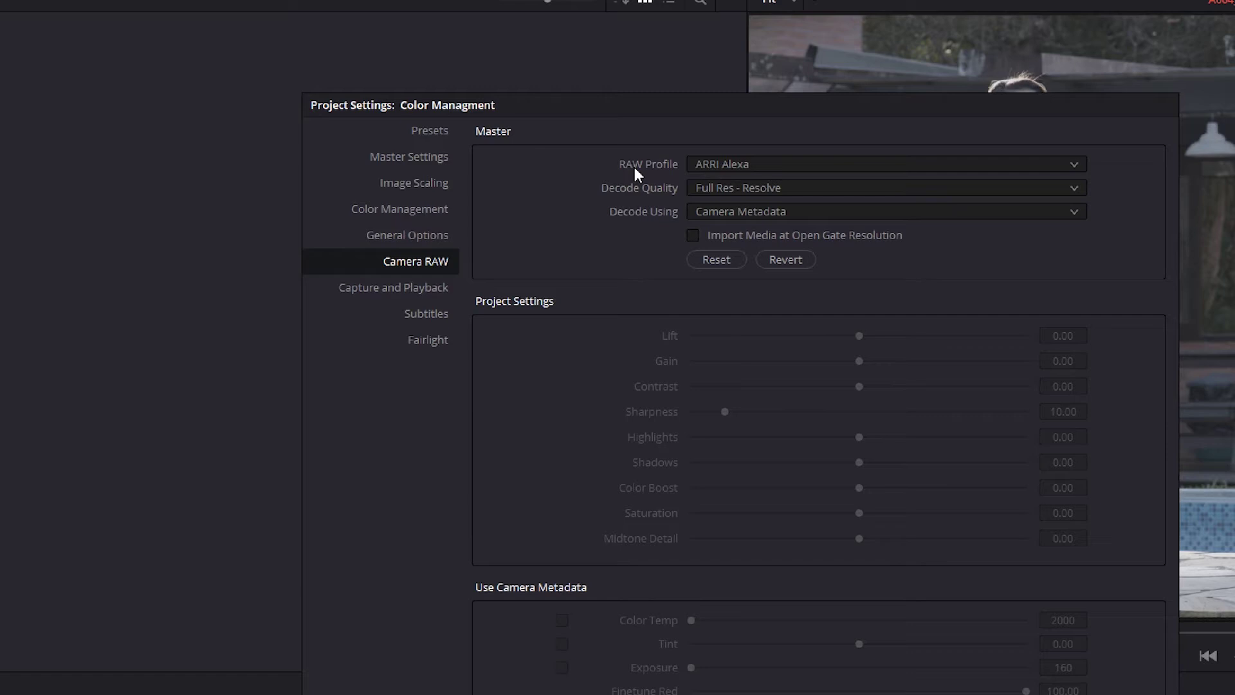
click(724, 165)
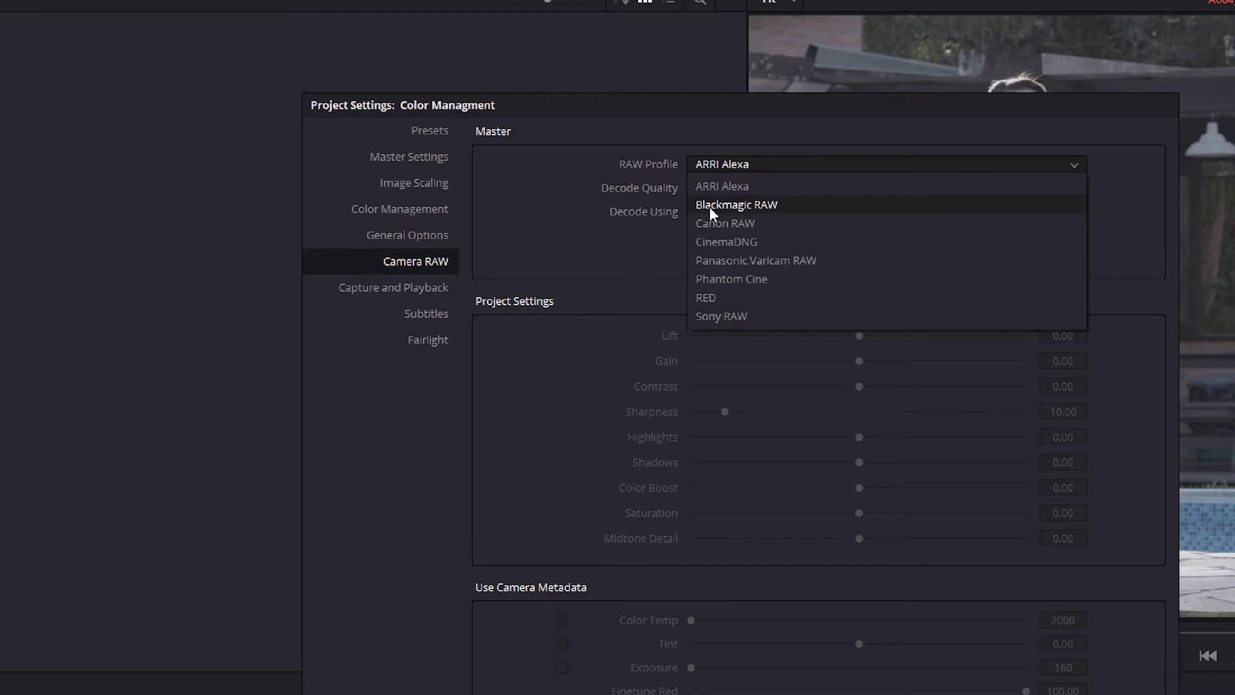
click(736, 205)
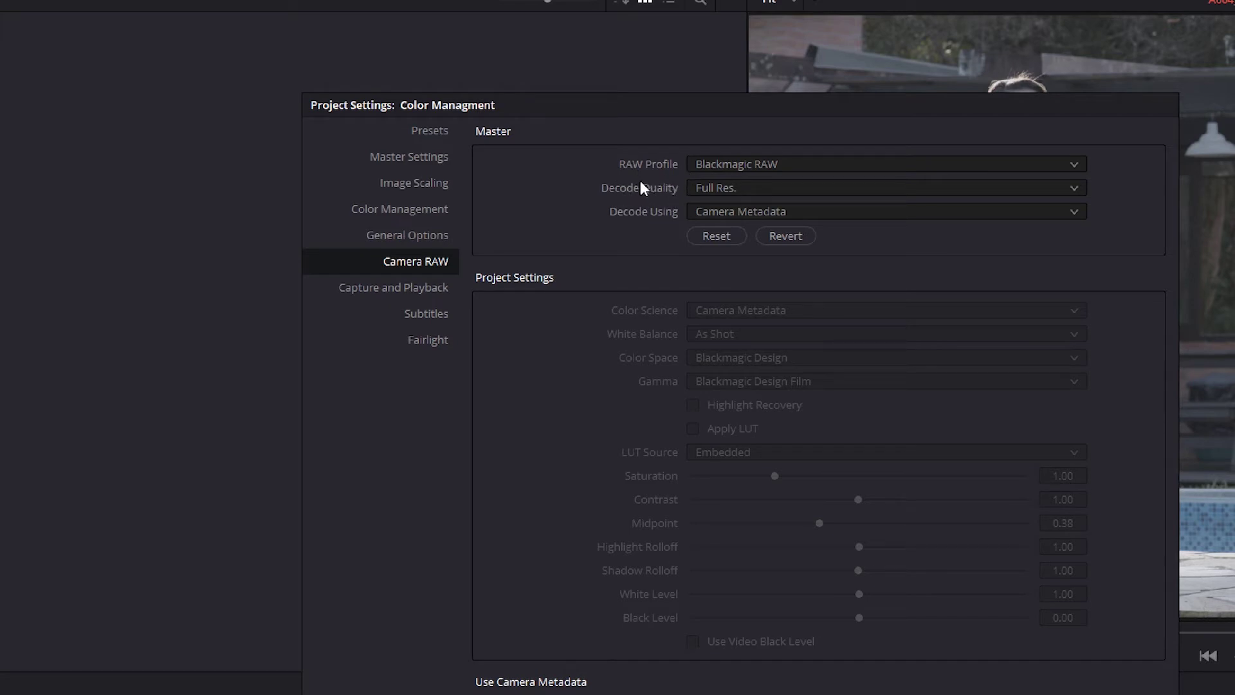
click(715, 189)
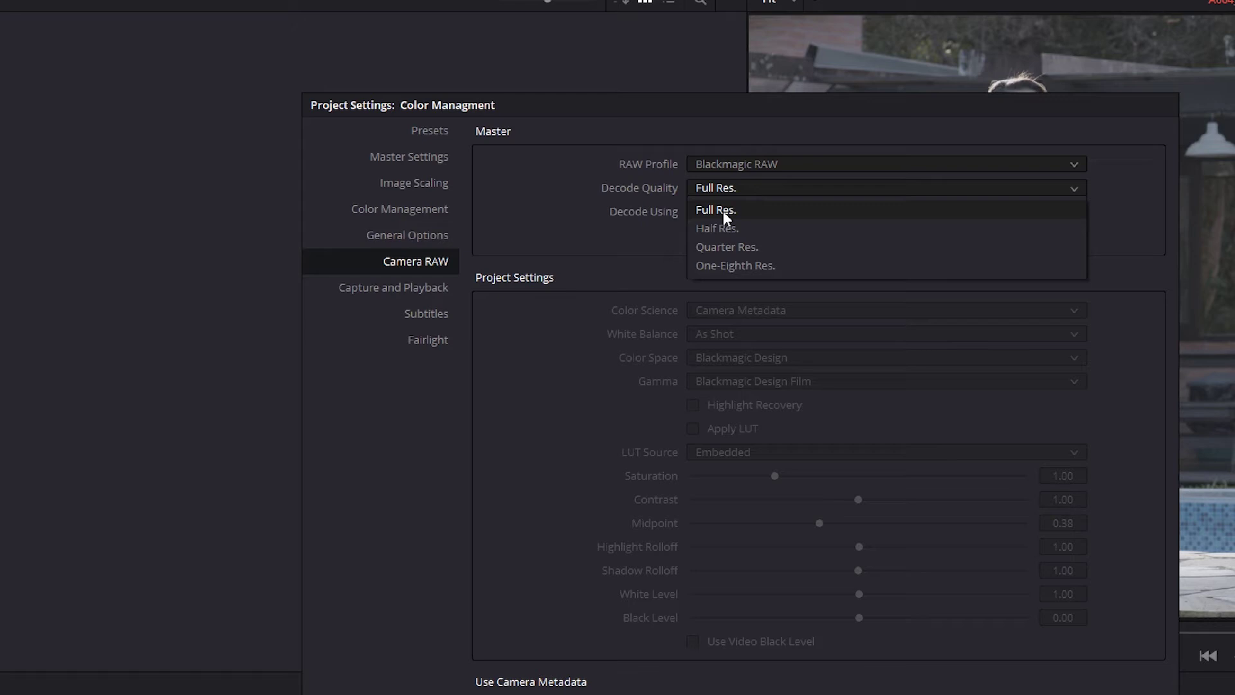
click(721, 246)
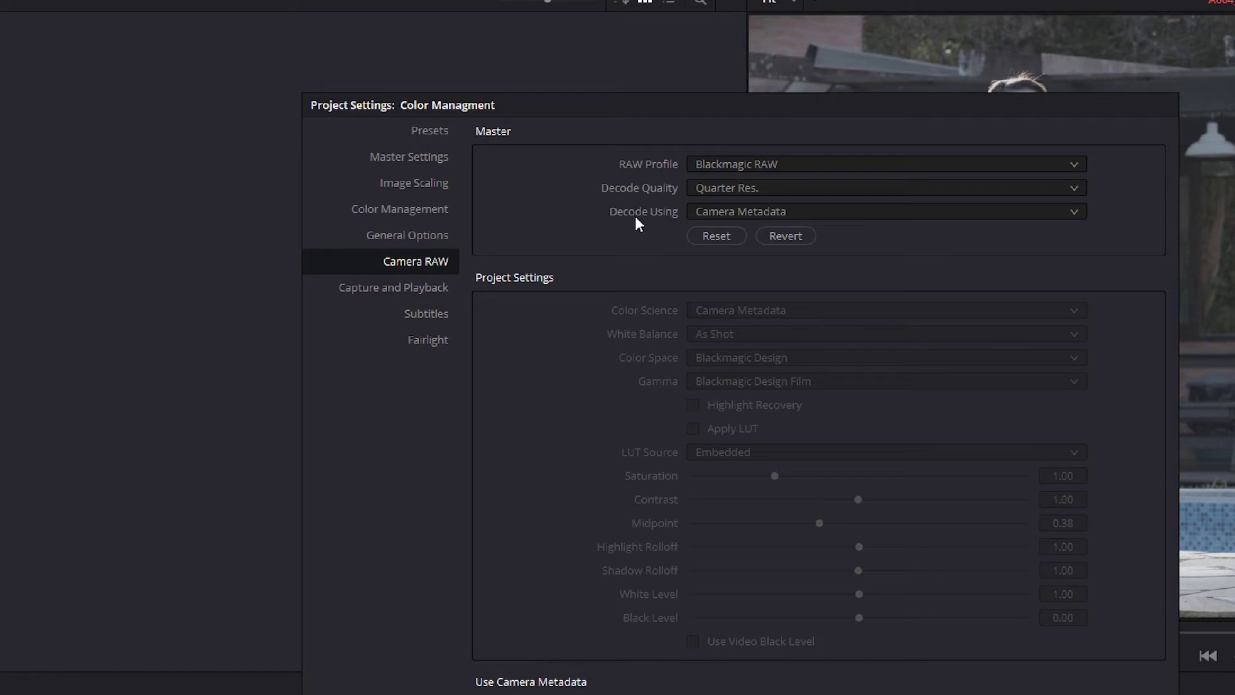
Step: Set the Blackmagic RAW footage to decode using Project and save the project settings
click(735, 215)
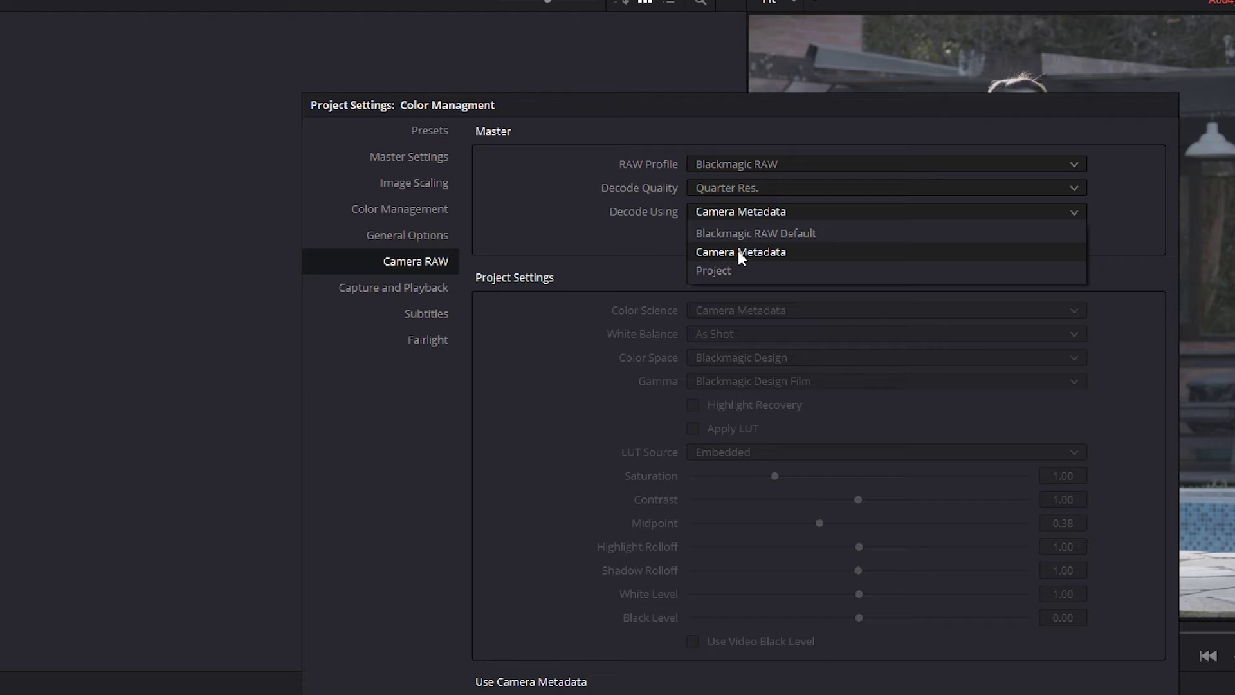
click(751, 233)
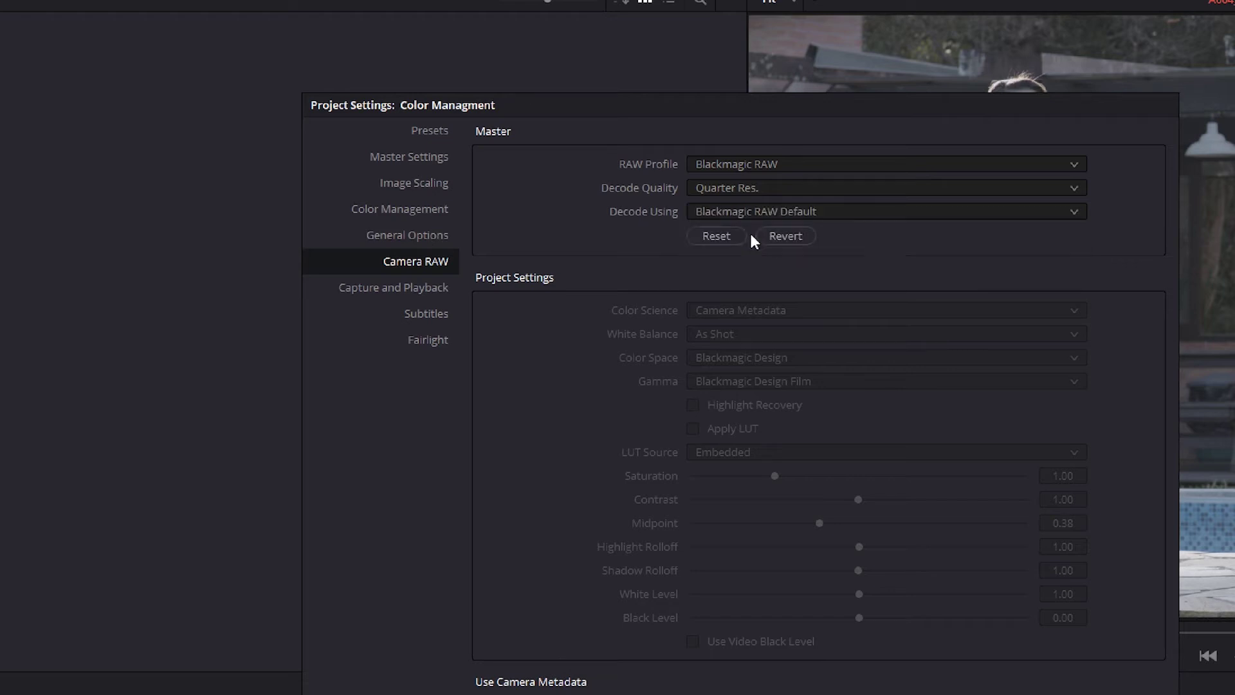
click(727, 207)
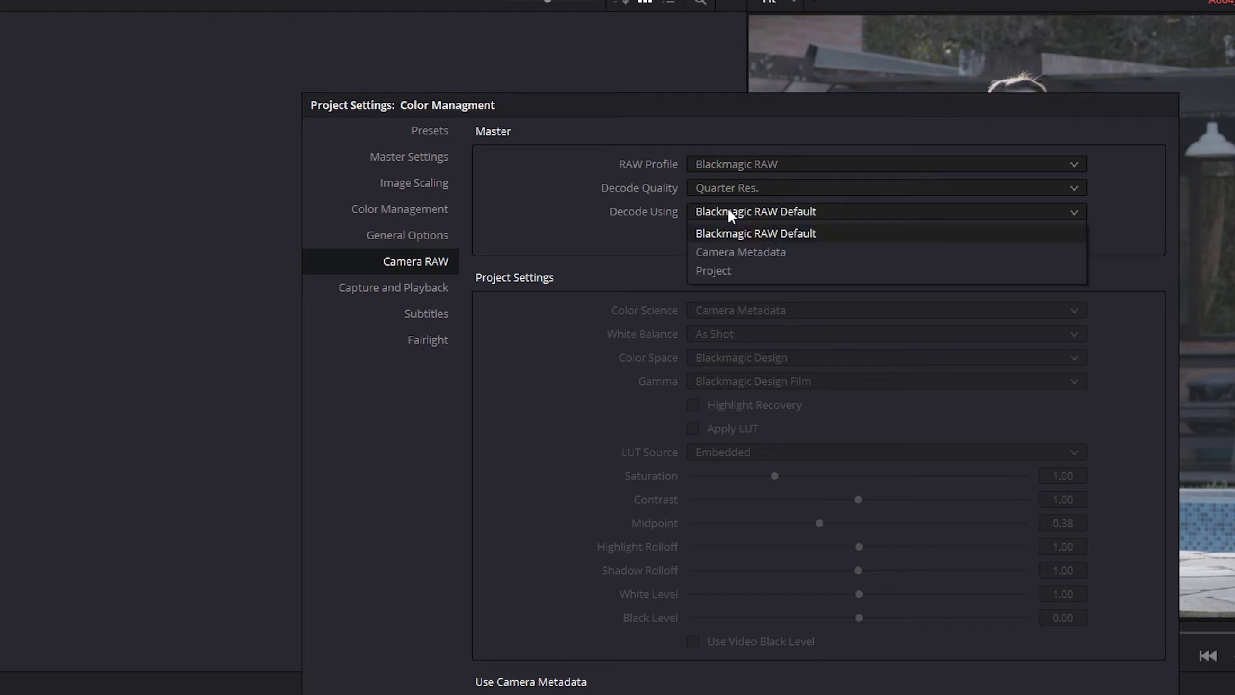
click(728, 271)
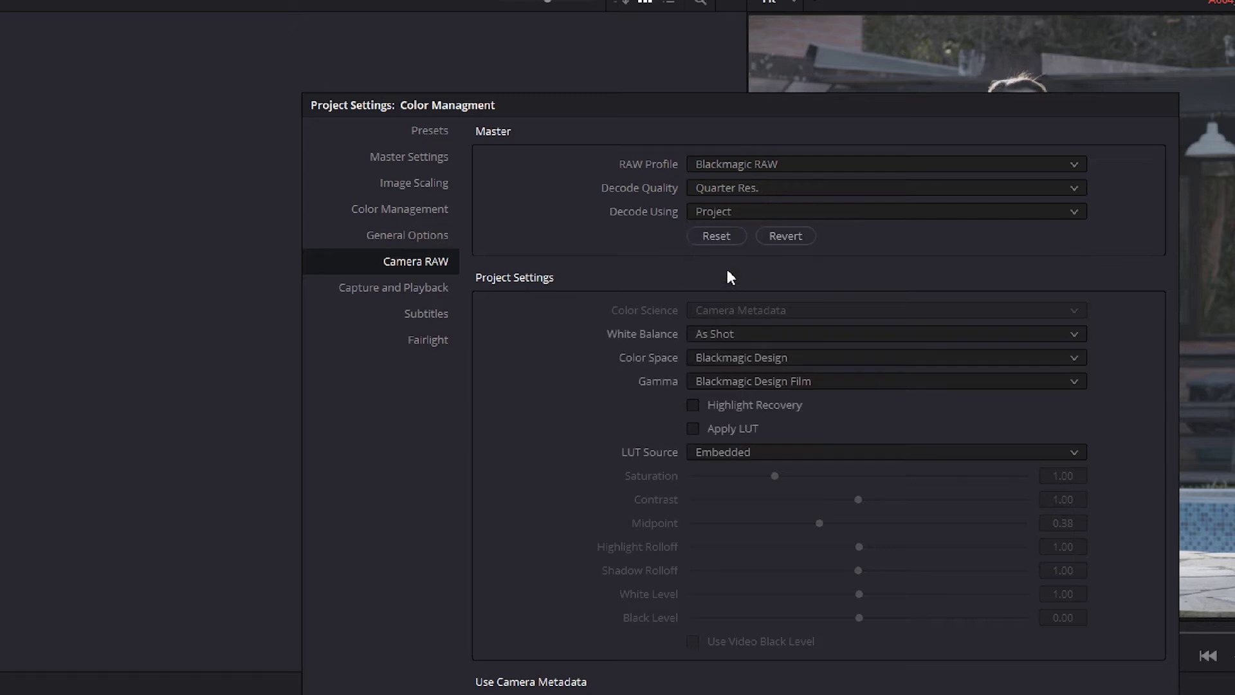
click(717, 211)
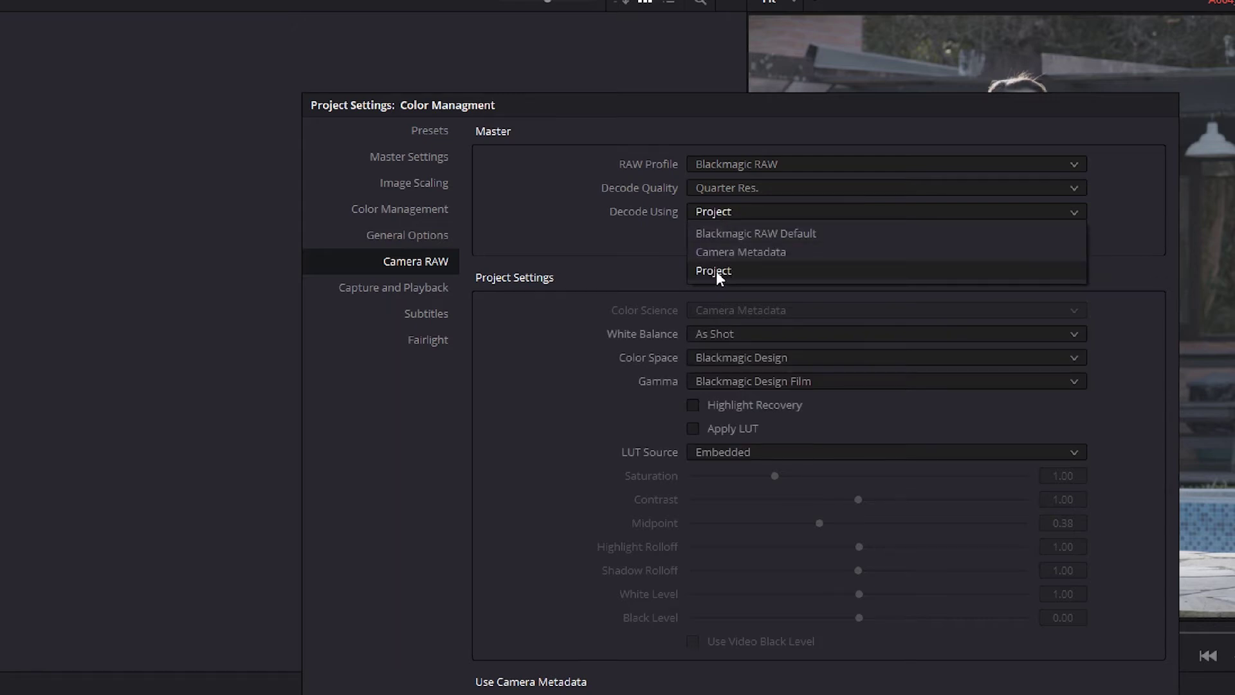
click(716, 272)
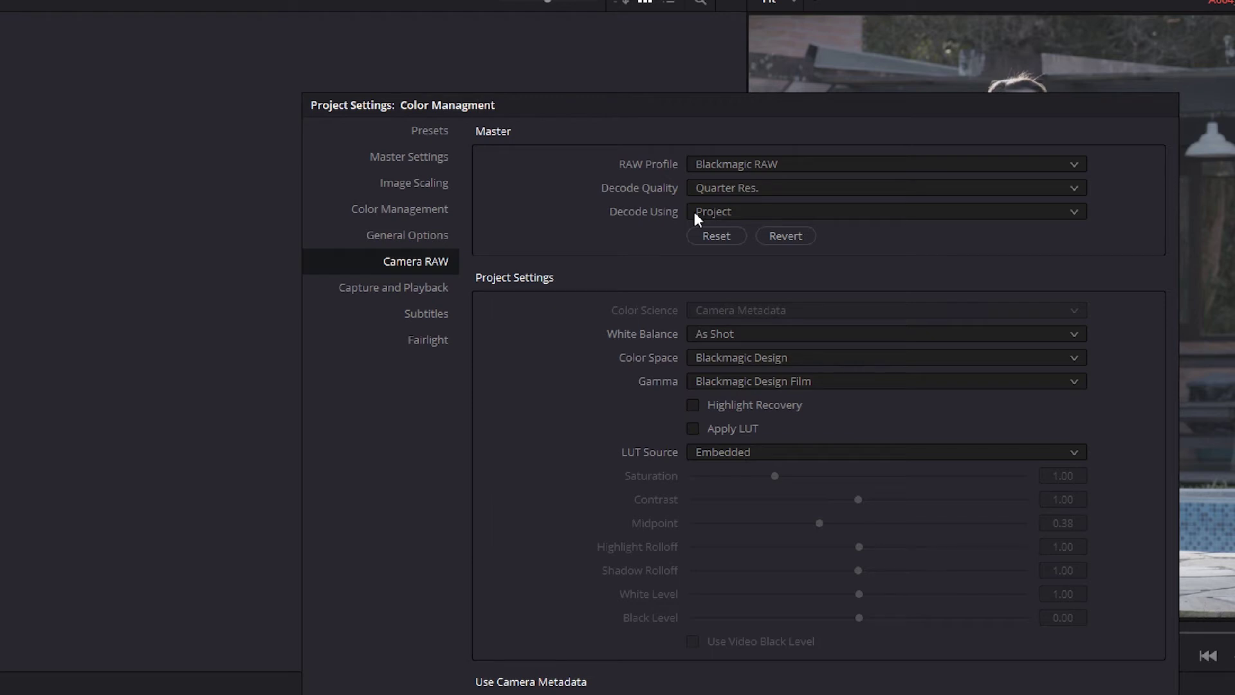
click(716, 211)
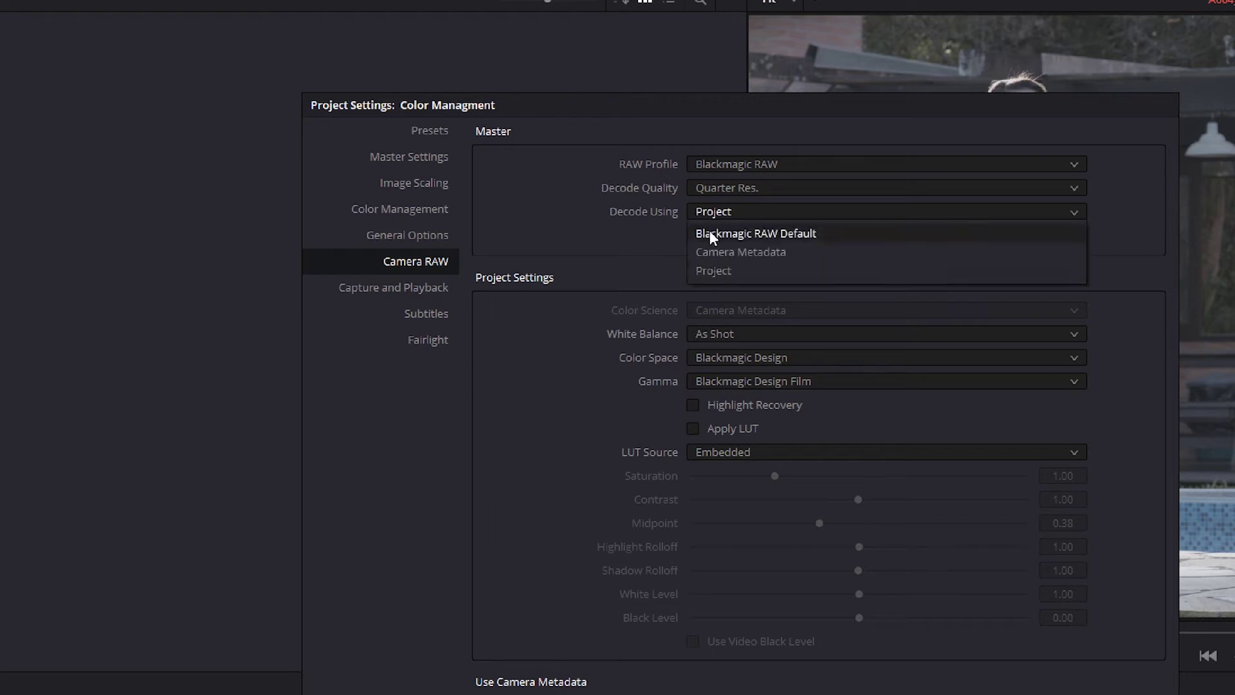
click(729, 273)
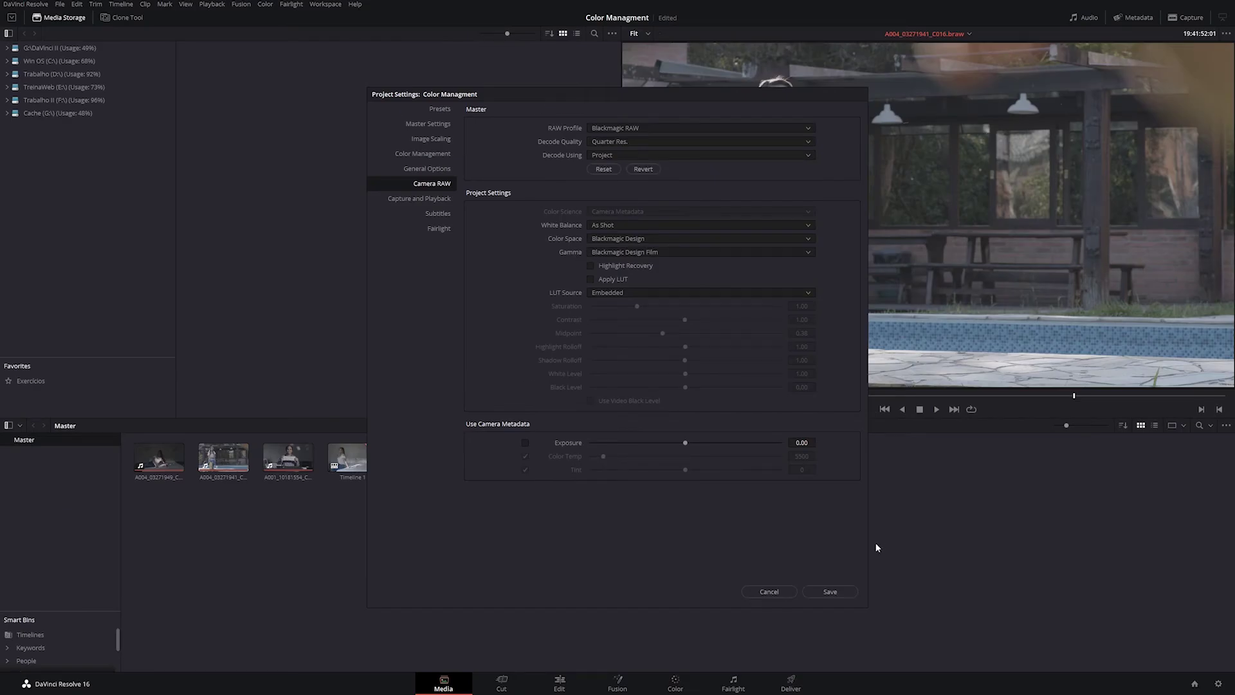
click(830, 591)
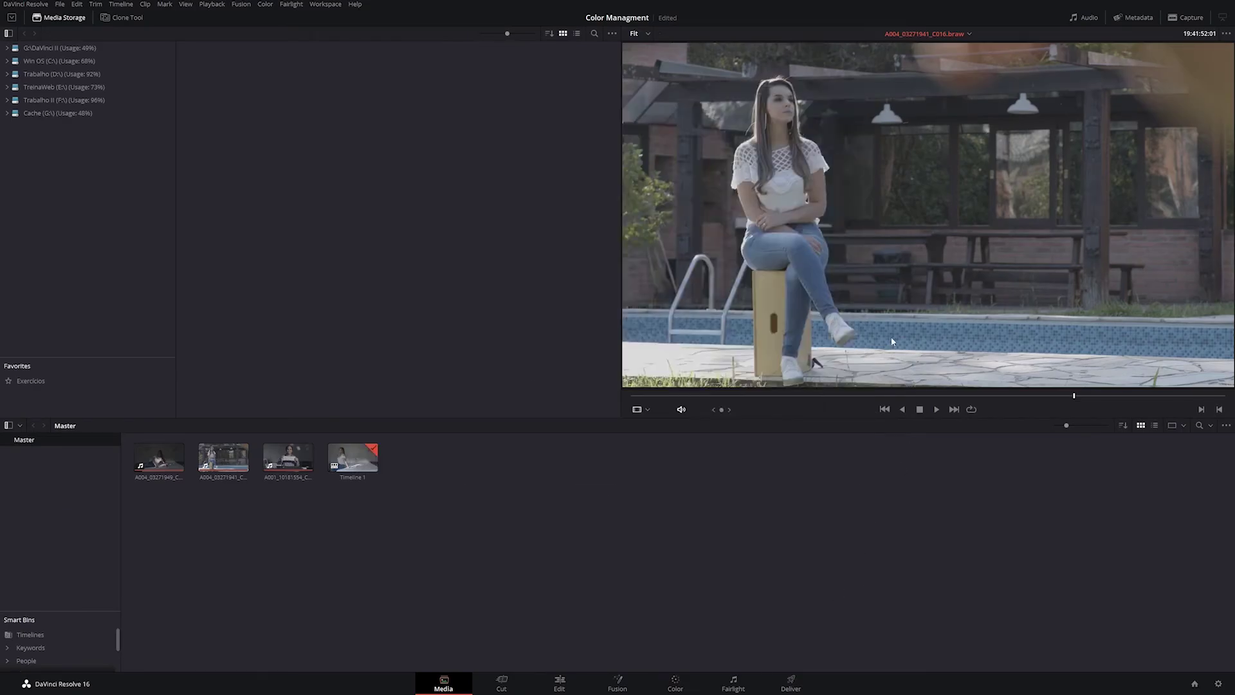
Step: Try the Blackmagic Pocket 6K Film to Extended Video v4 3D LUT on the first clip in the Master bin, and undo it
click(158, 457)
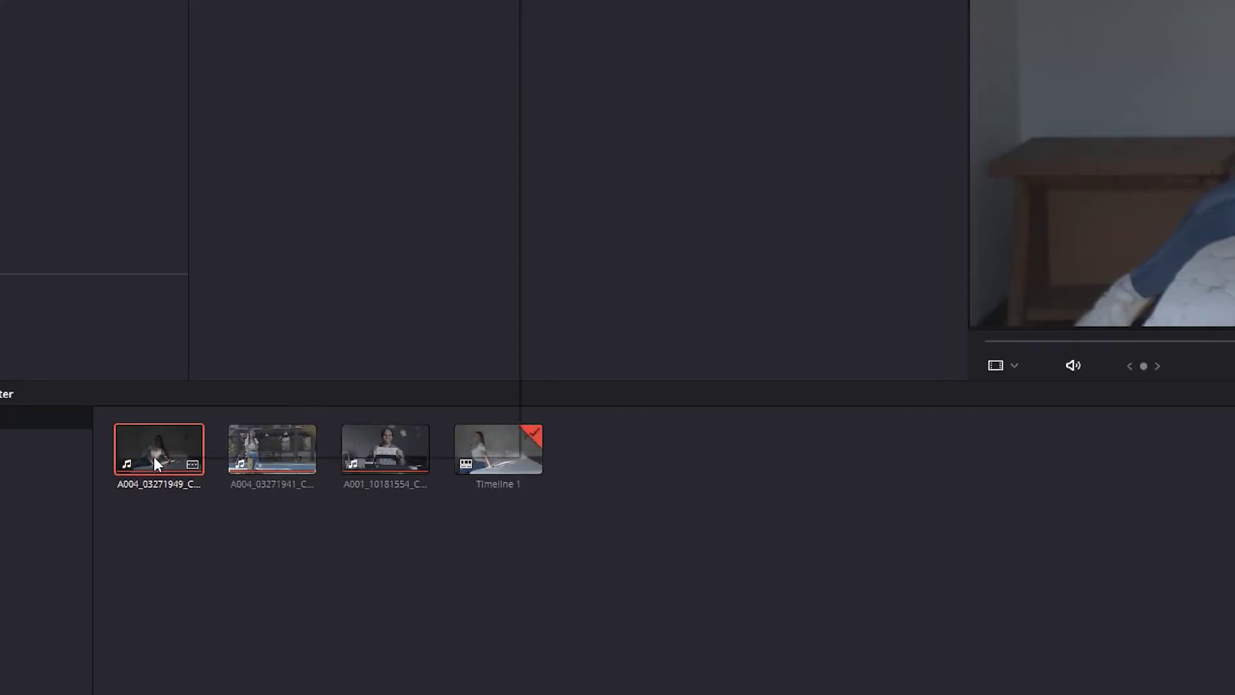
right_click(157, 463)
mouse_move(321, 161)
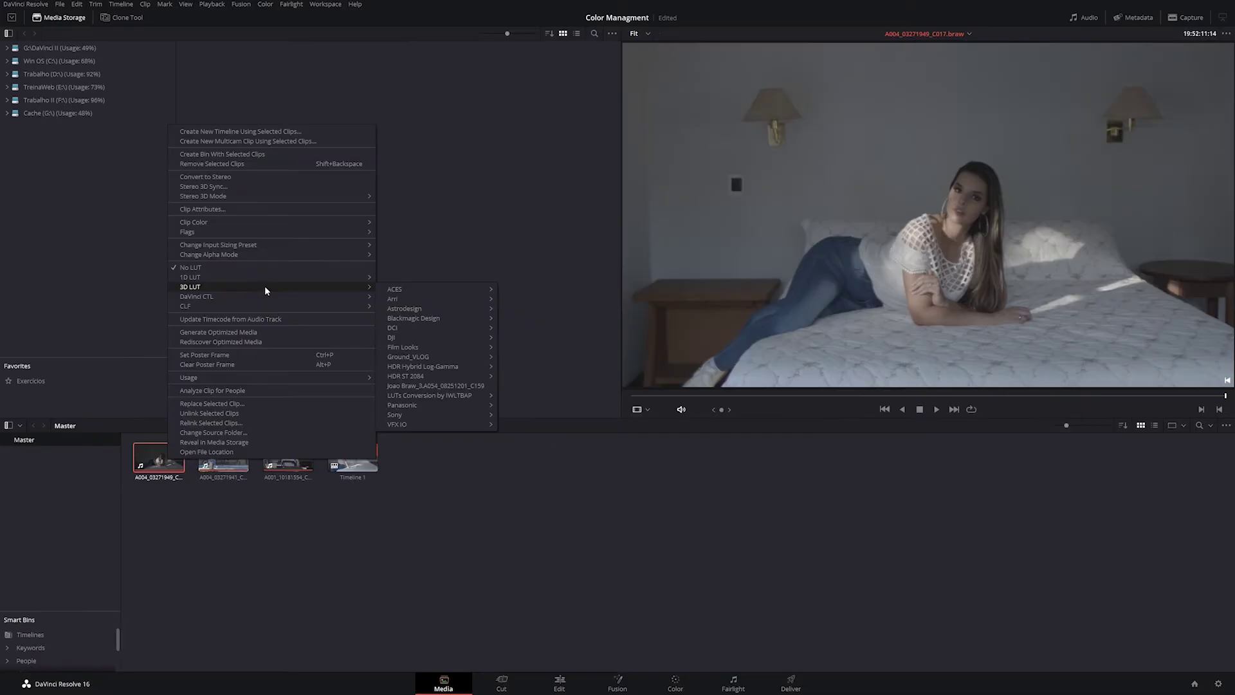
mouse_move(447, 320)
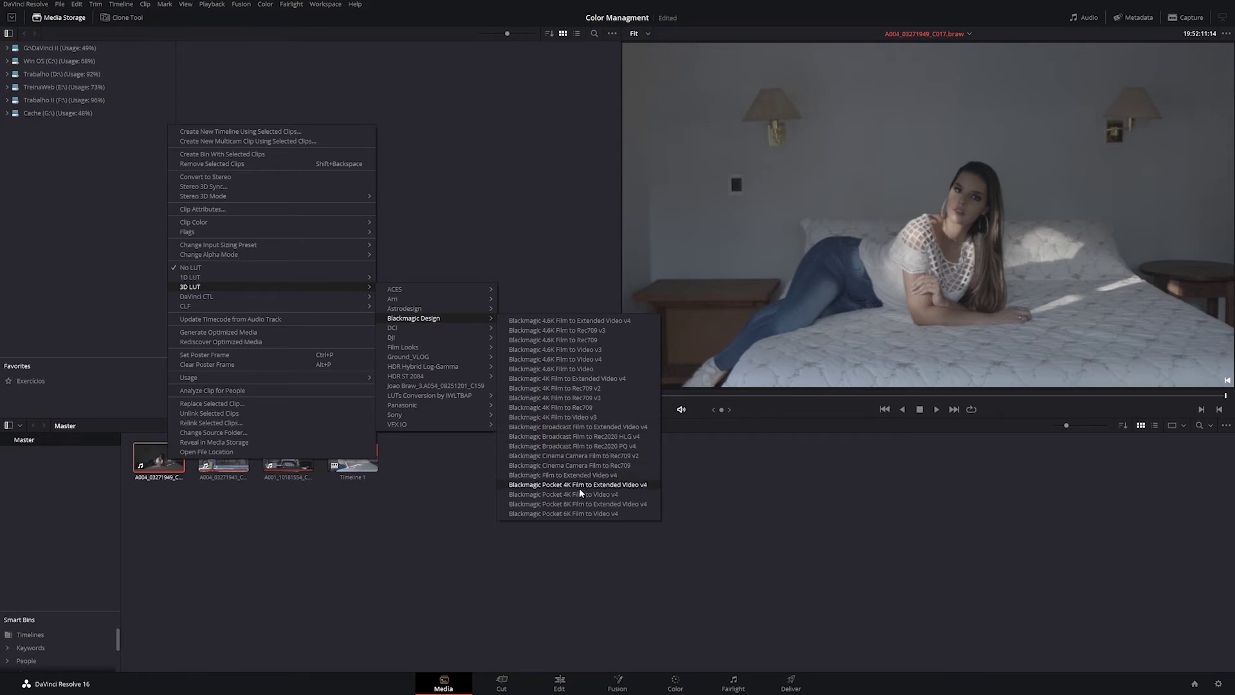
click(576, 504)
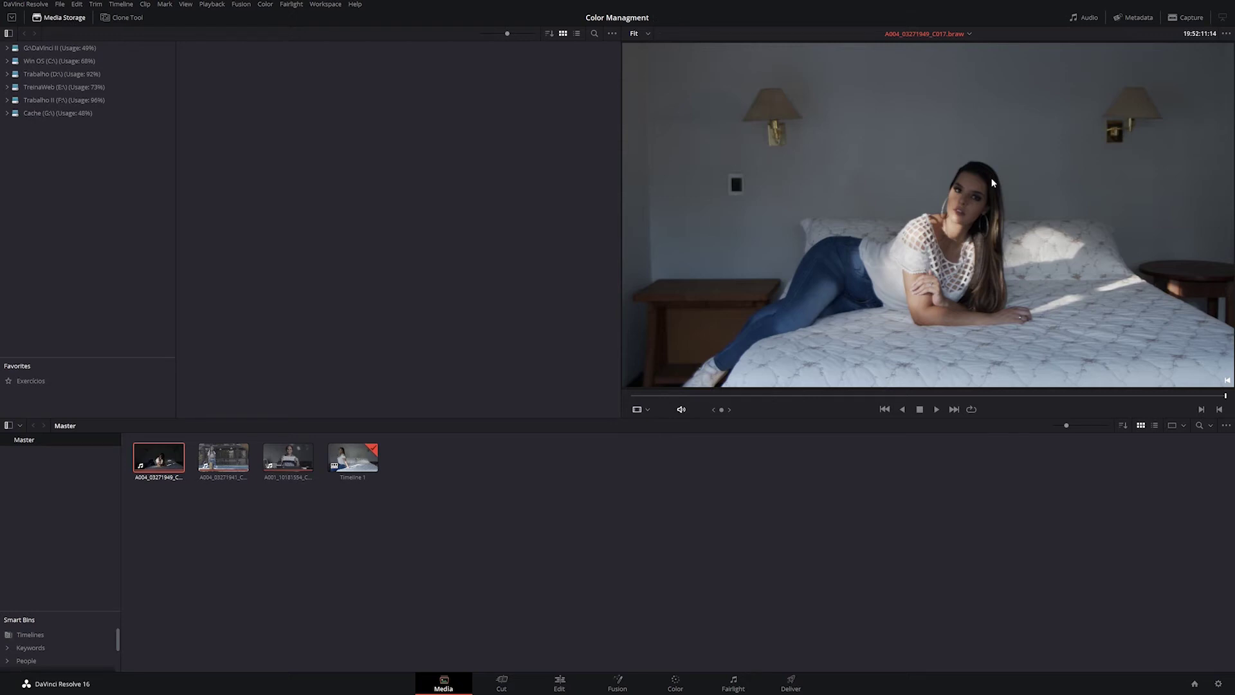
key(ctrl+z)
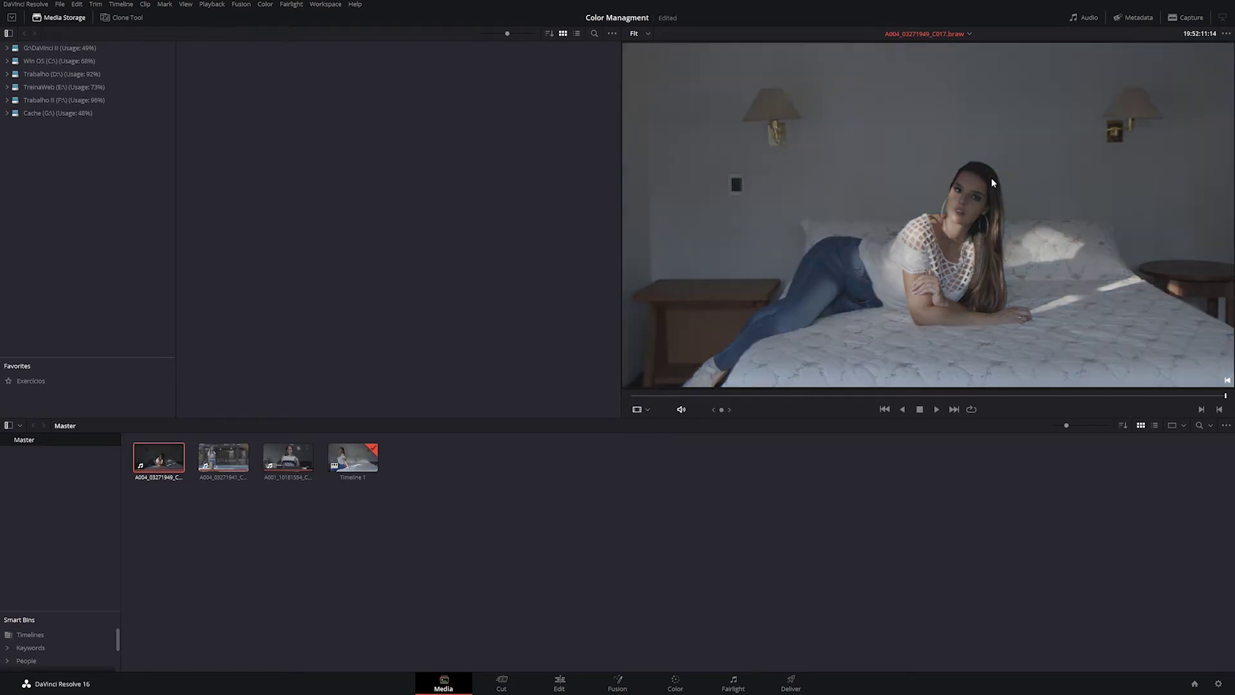
Step: In the project's Camera RAW settings, set color space and gamma to Rec.709, enable Highlight Recovery and camera-metadata Exposure, and save
click(1217, 683)
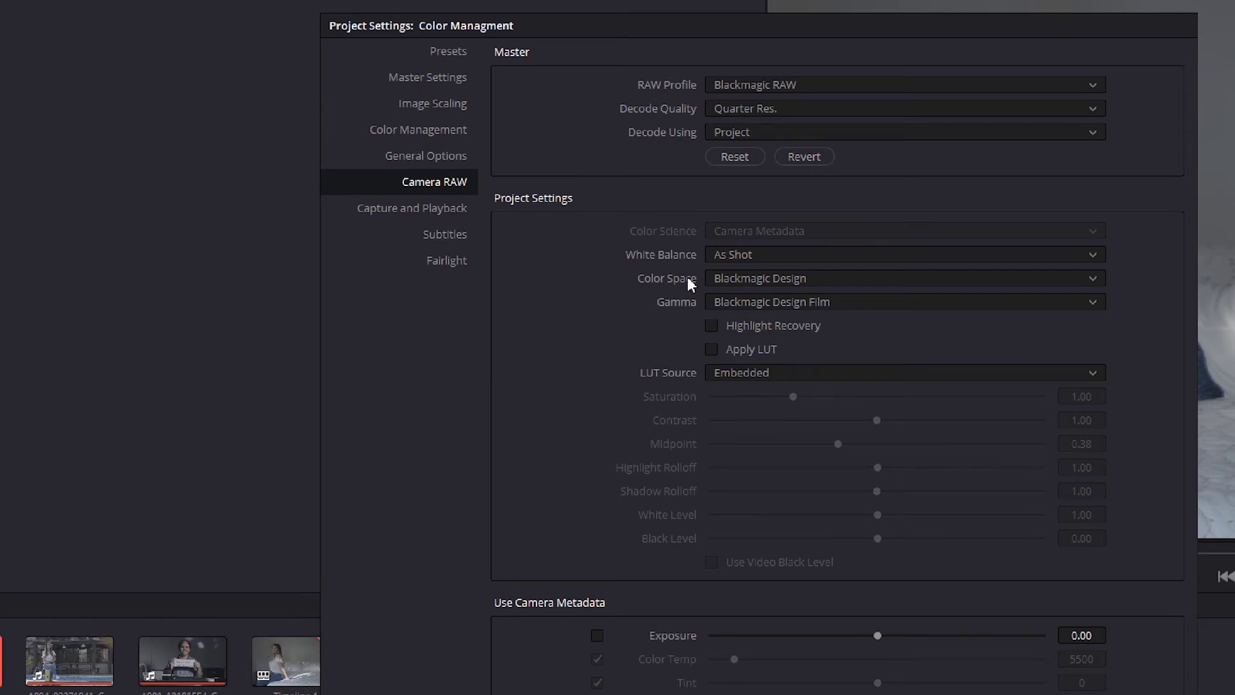
click(731, 281)
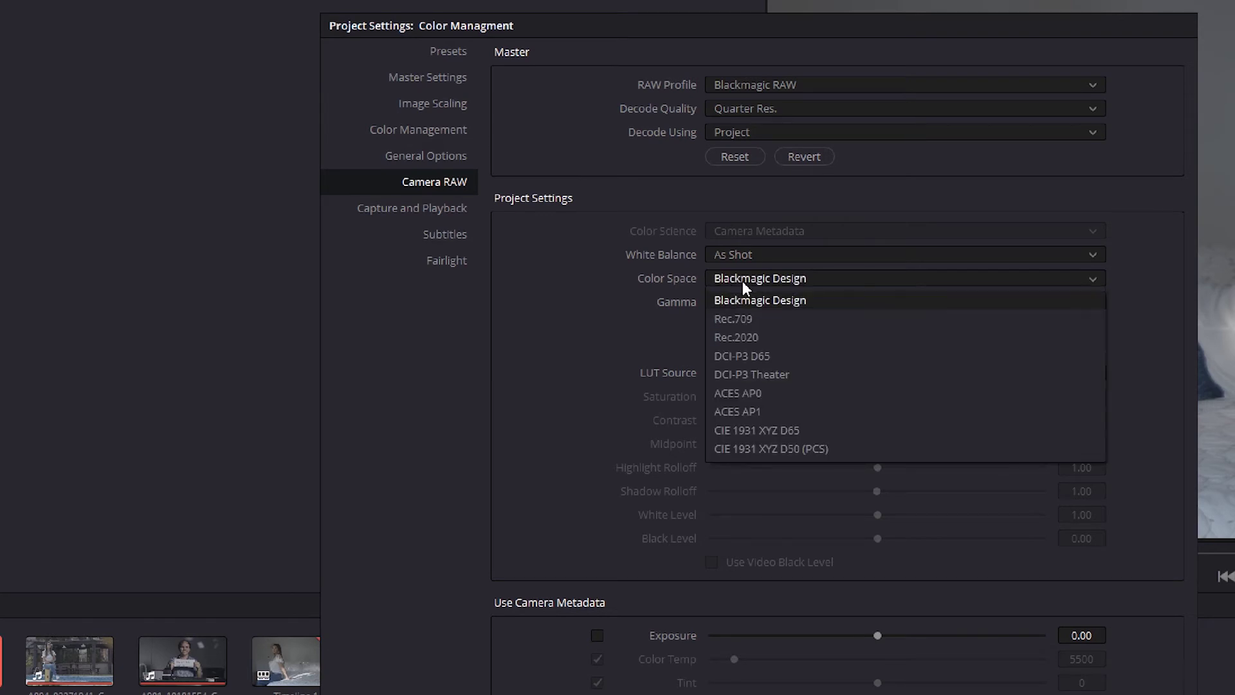
click(750, 320)
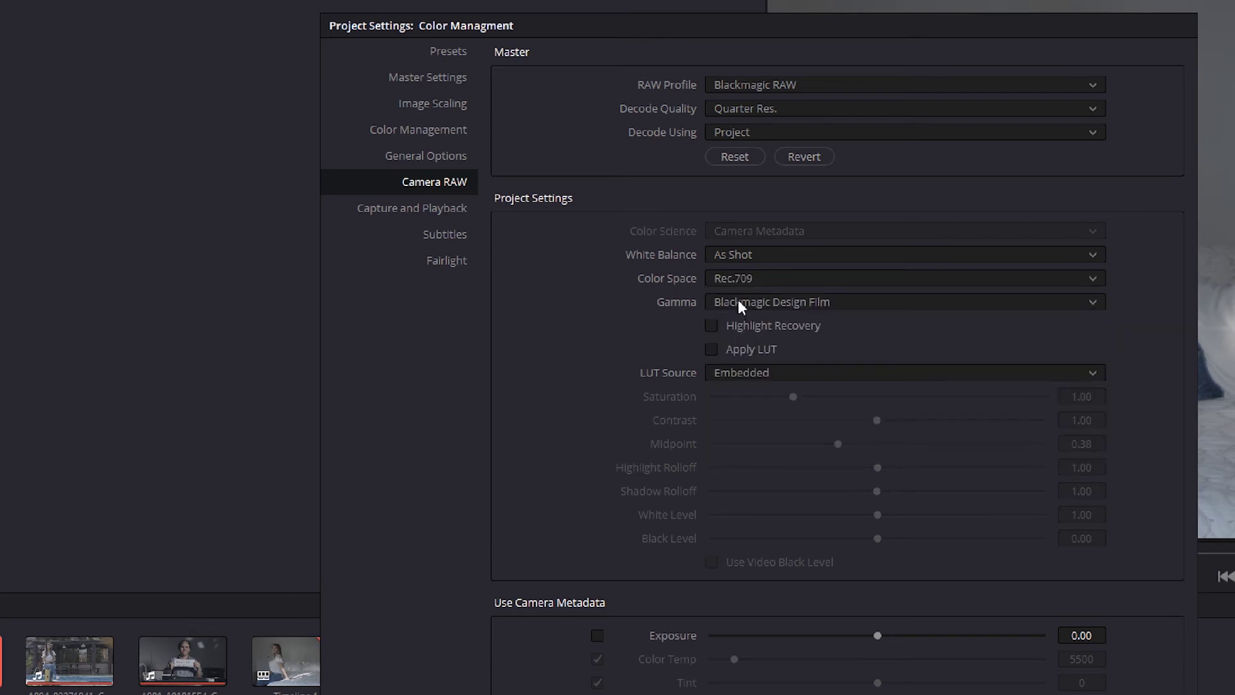
click(739, 301)
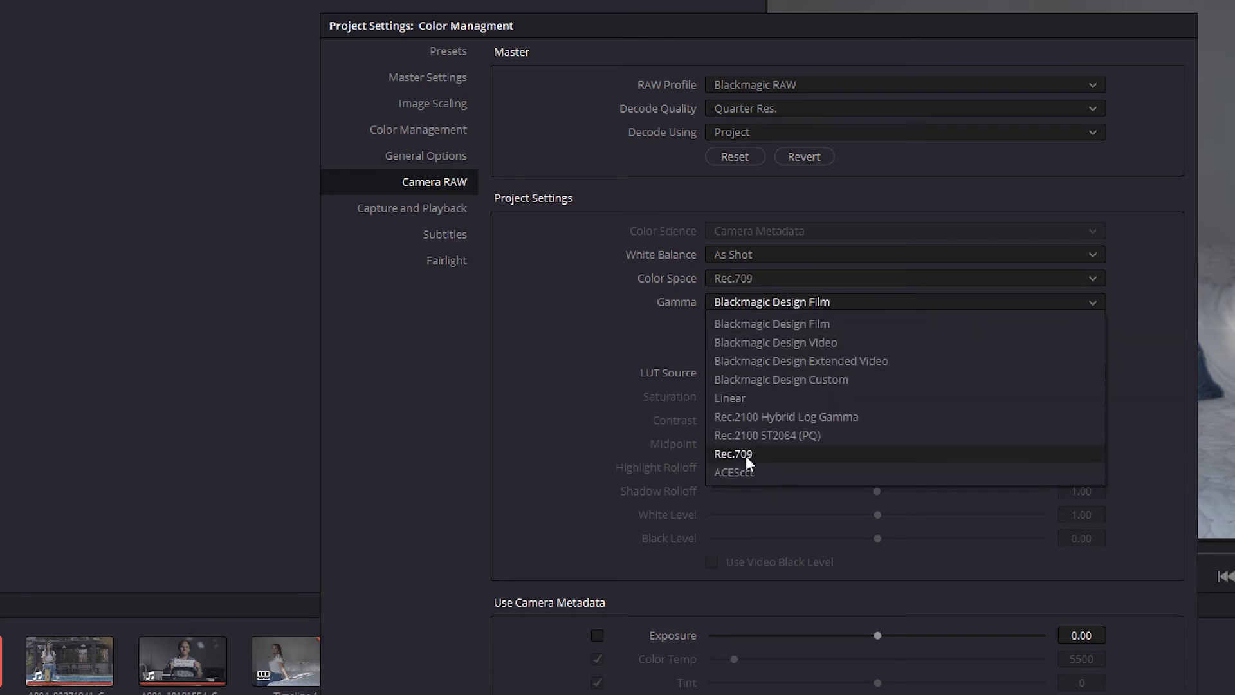
click(762, 453)
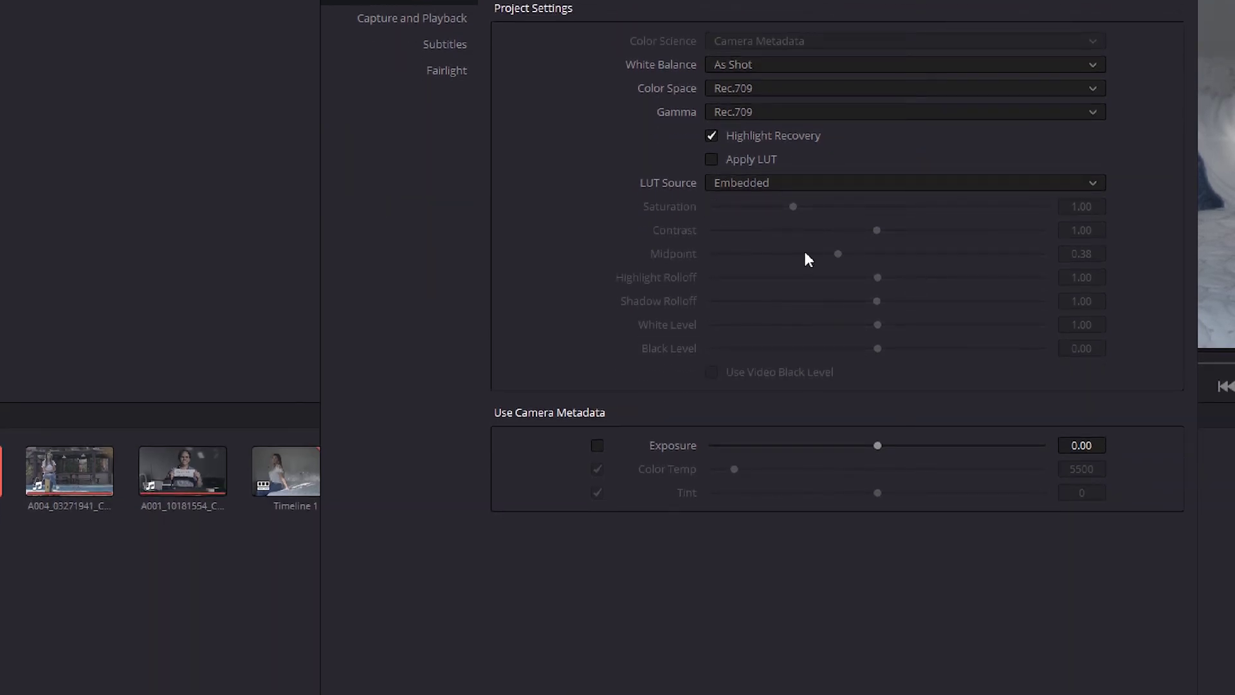
click(598, 444)
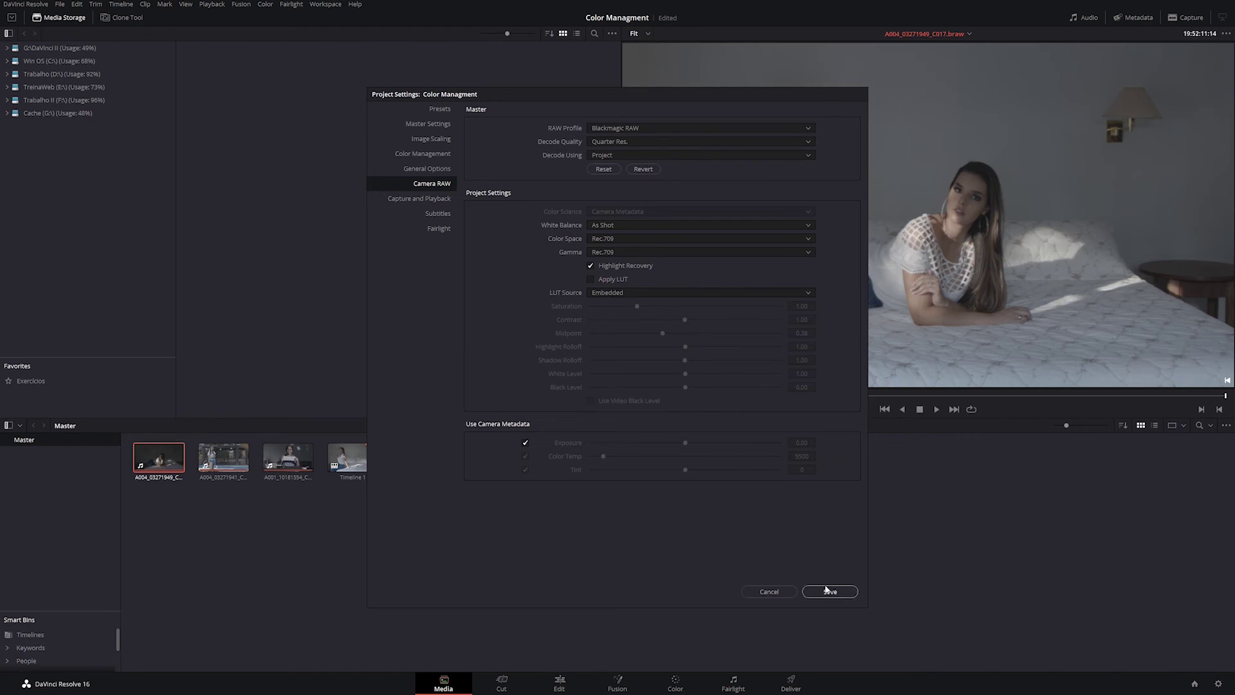
click(830, 591)
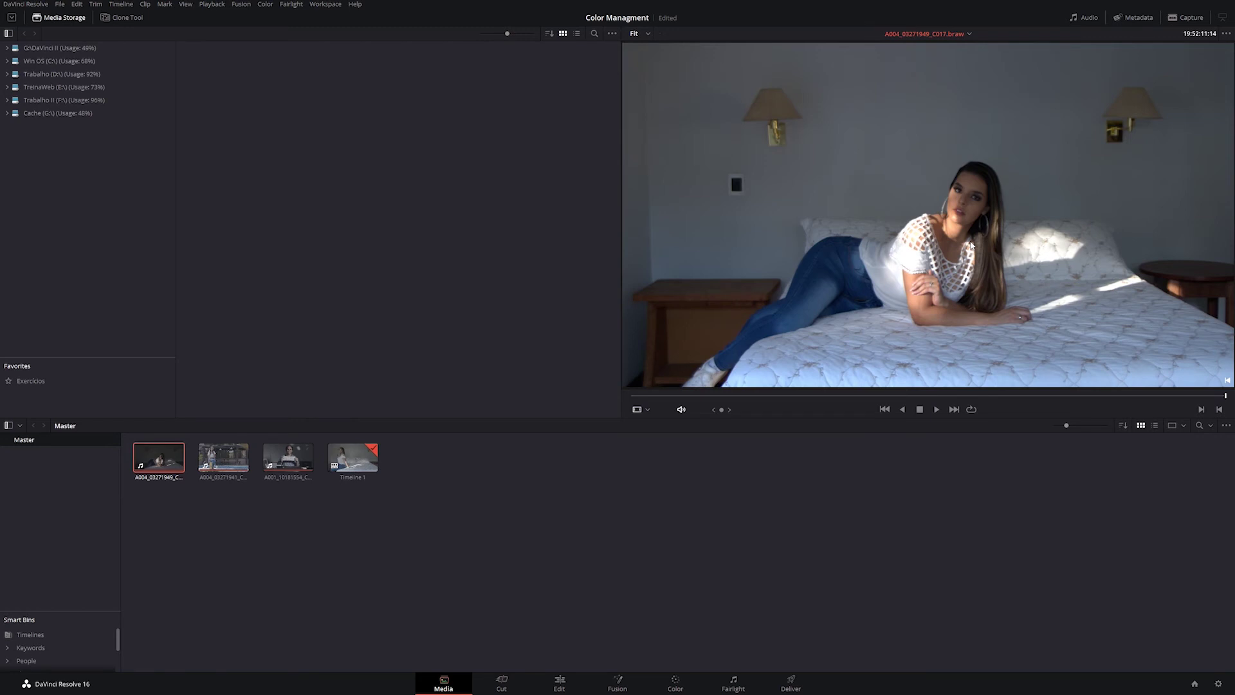
Step: On the Color page, move the playhead to 01:01:29:15 and lower the custom curve's white point to about 60% of its height
click(676, 681)
click(452, 423)
drag(452, 423, 354, 410)
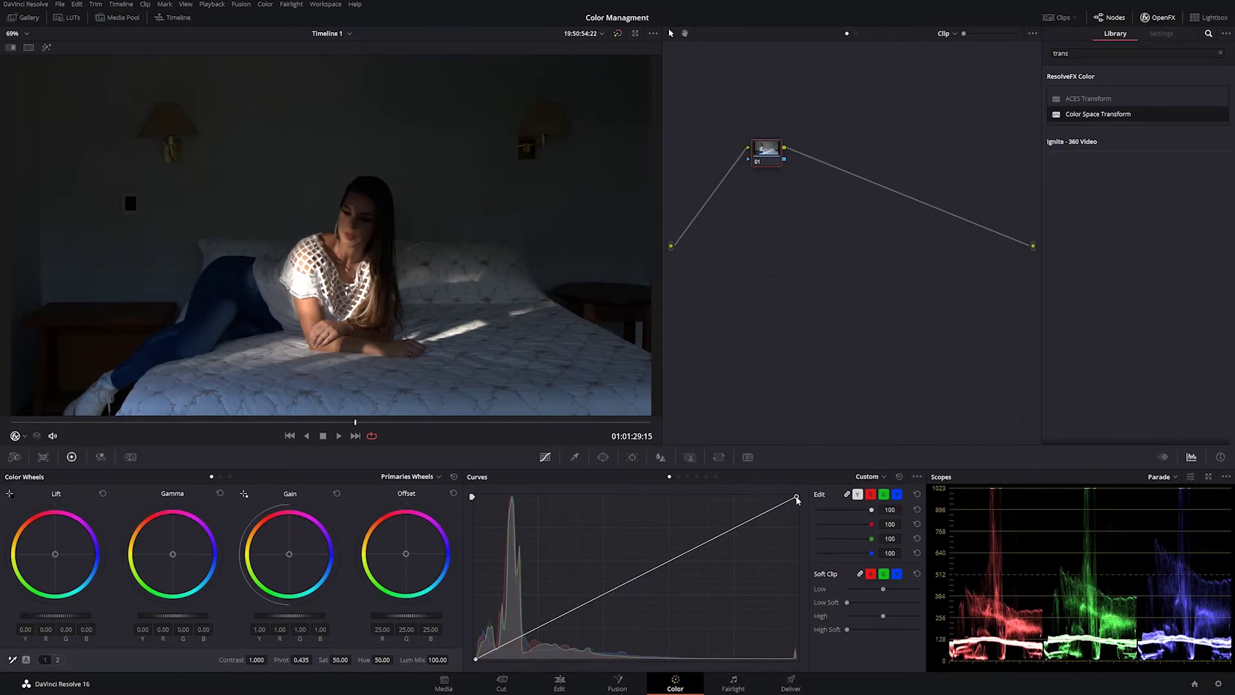
drag(796, 497, 797, 560)
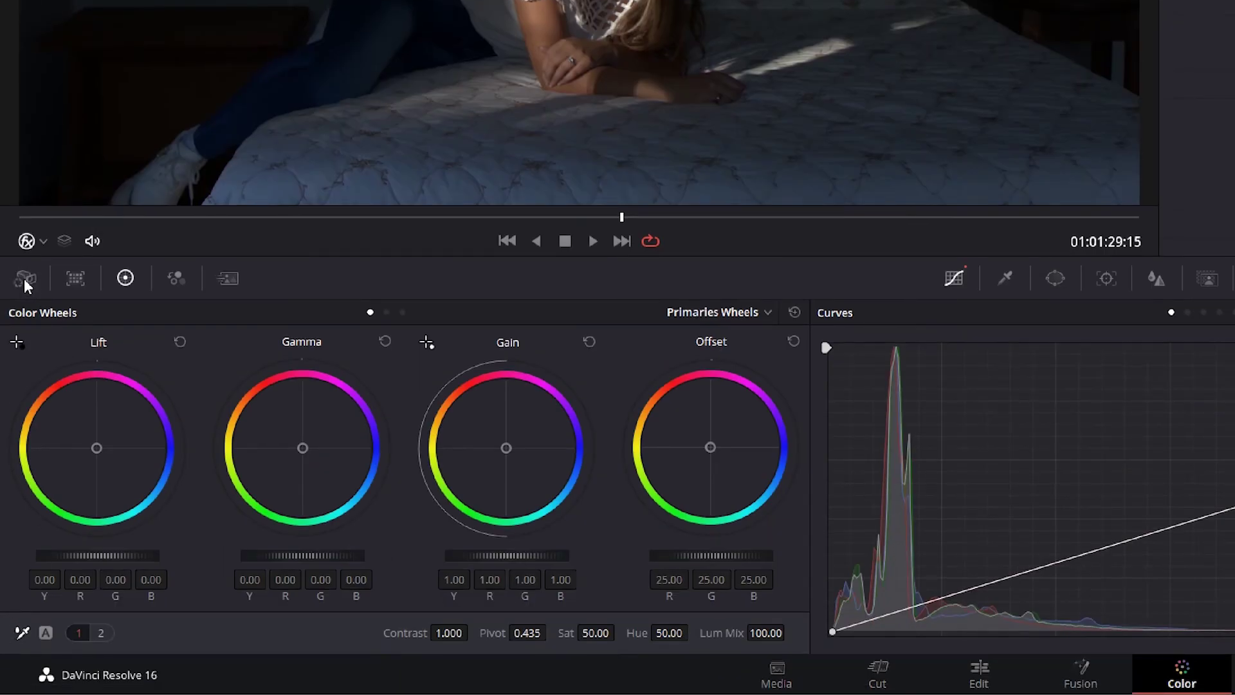
Step: Show the Camera Raw controls for the current clip and set its decode quality to Full Res
click(24, 279)
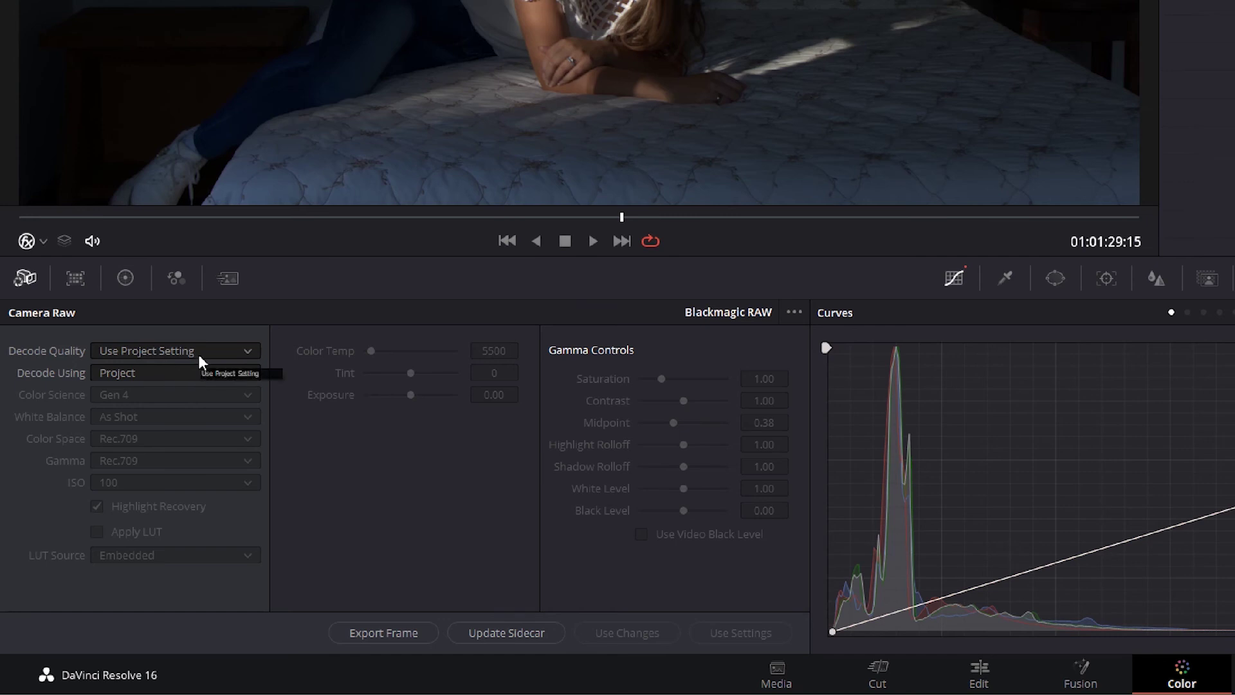
click(142, 351)
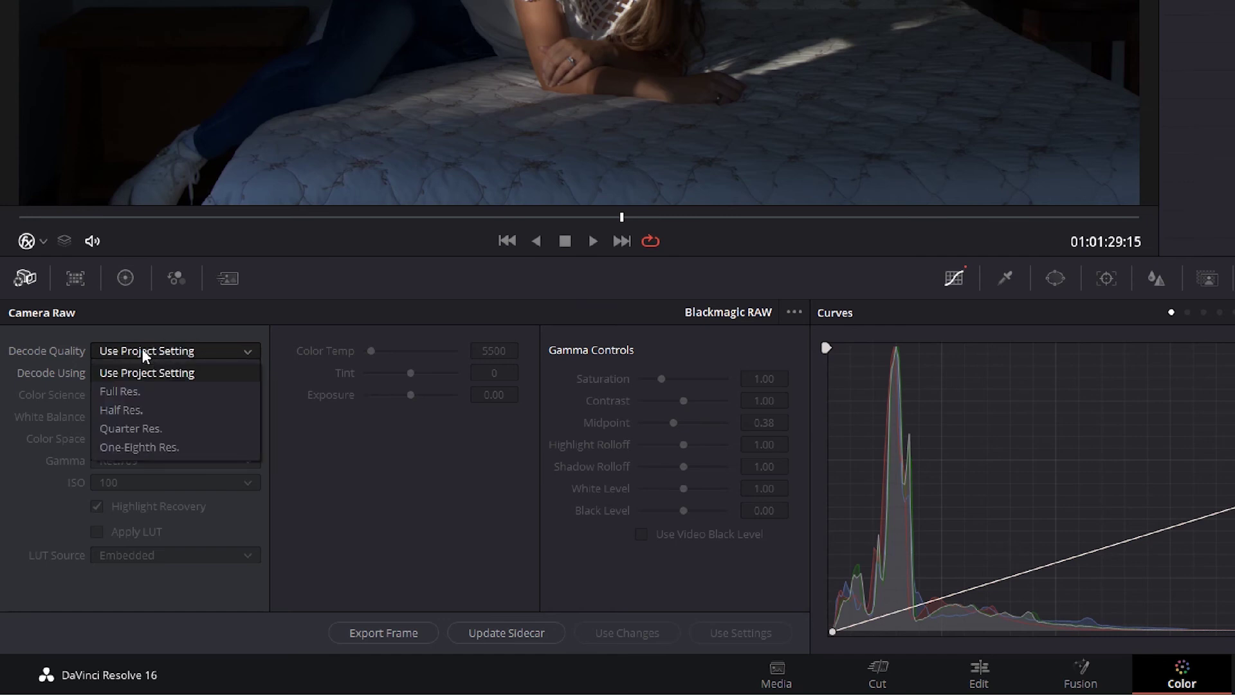
click(111, 391)
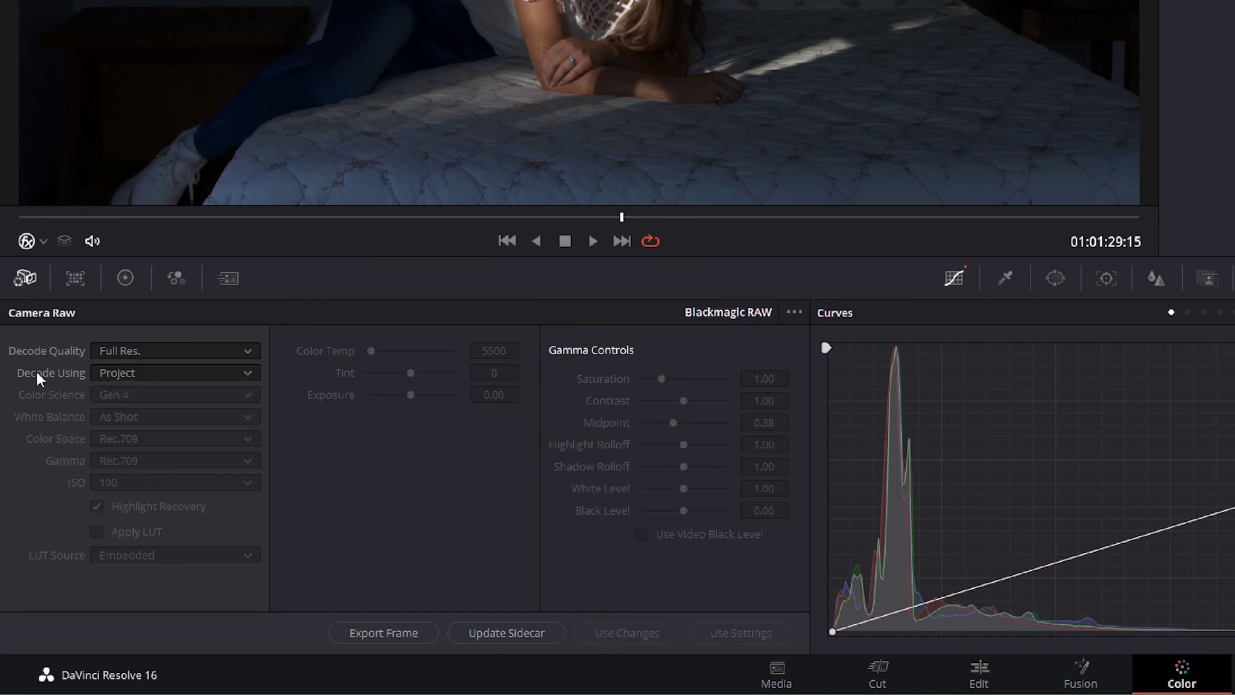
Step: Try decoding the current clip using Blackmagic RAW Default and Camera Metadata, and return it to the Project setting
click(134, 373)
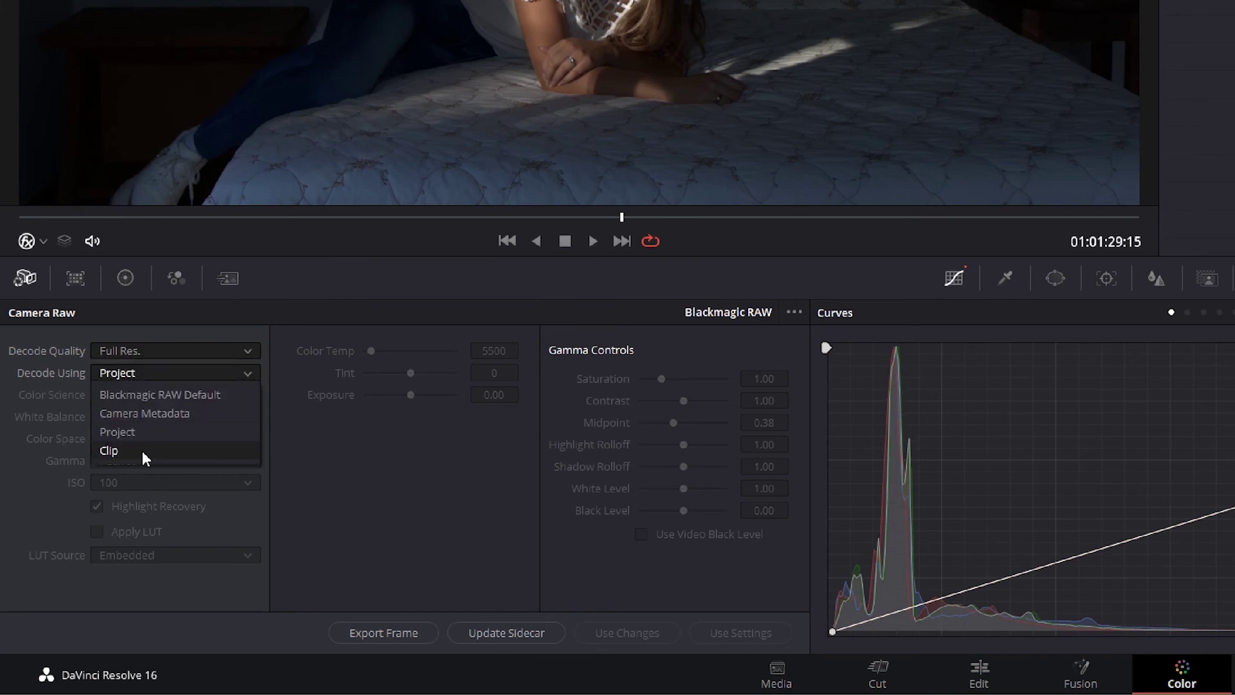
click(142, 396)
click(140, 376)
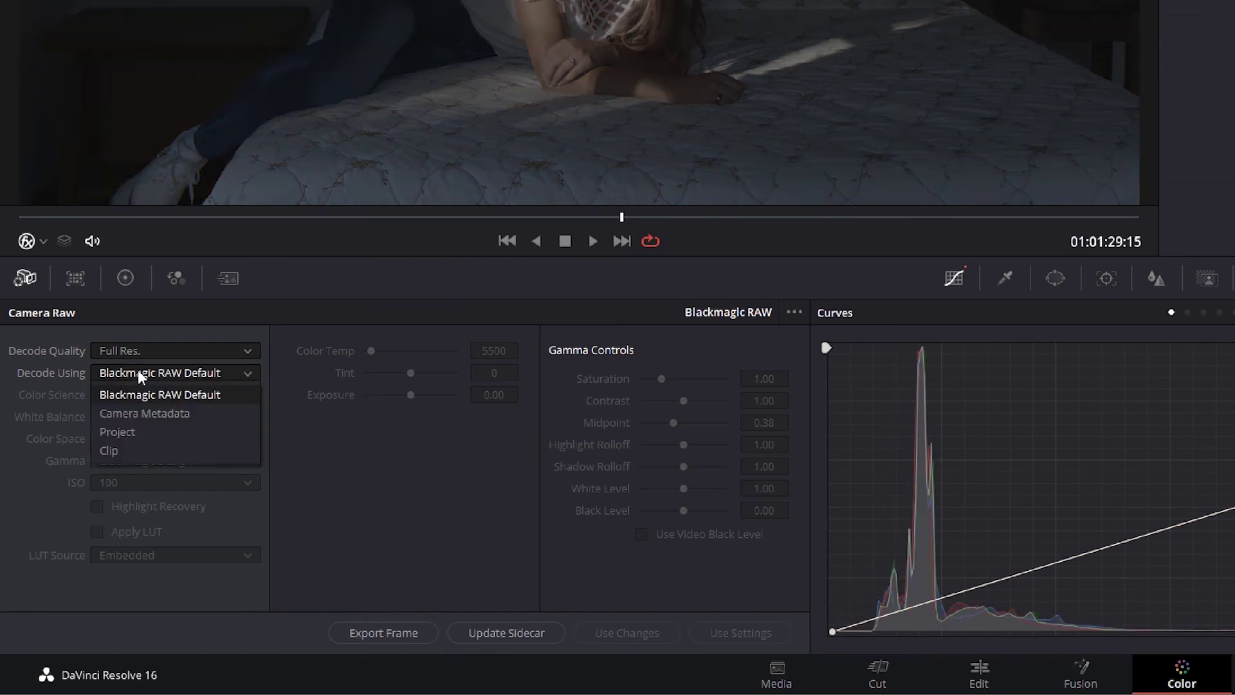
click(141, 413)
click(130, 371)
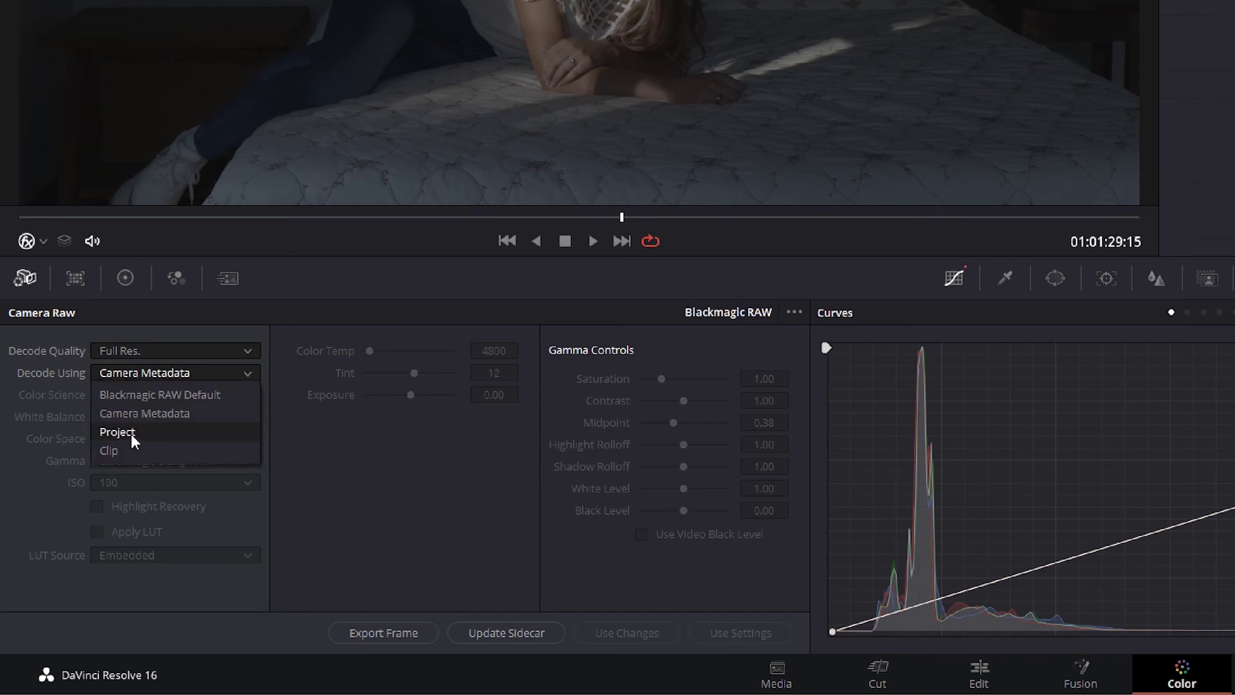
click(130, 433)
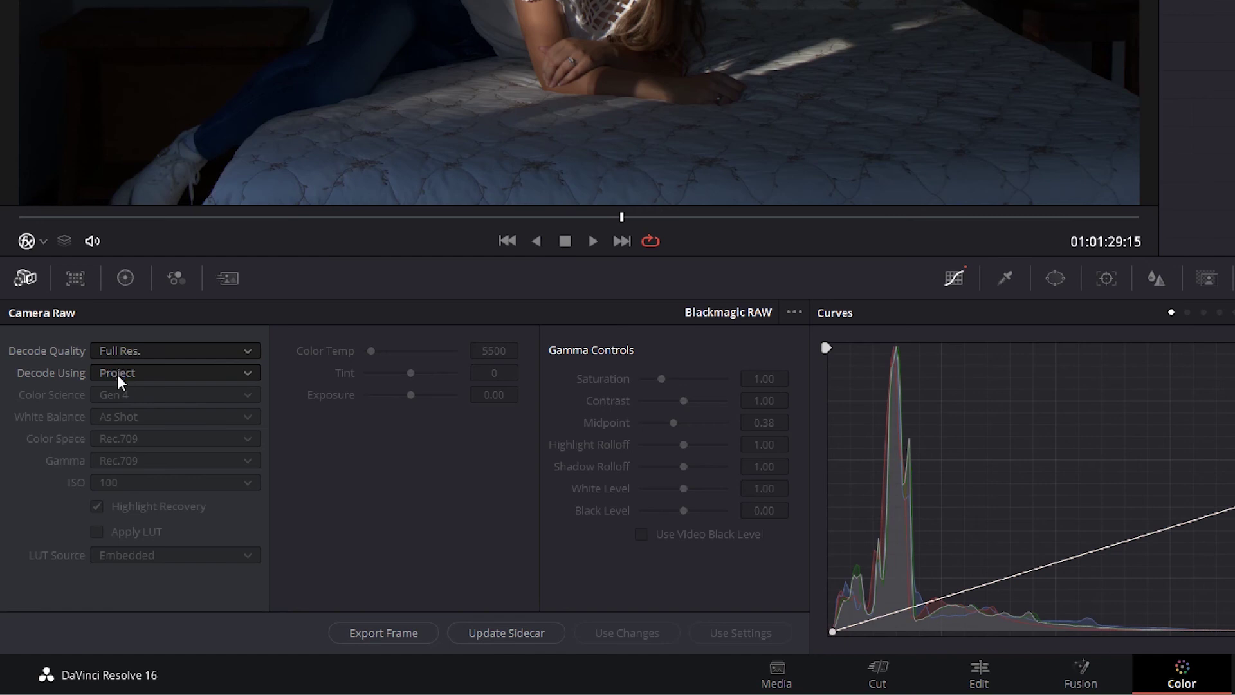
Step: Decode the current clip using its own Clip settings, with ISO 200 and Quarter Res. decode quality
click(118, 373)
click(110, 450)
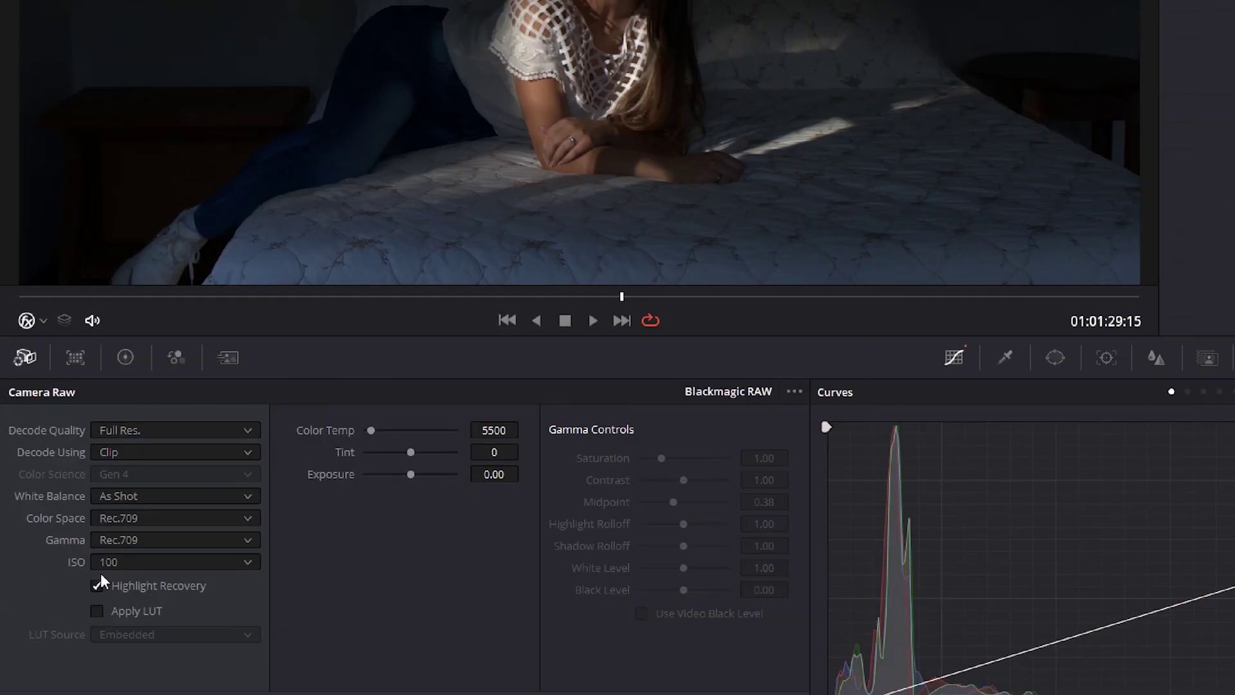
click(62, 574)
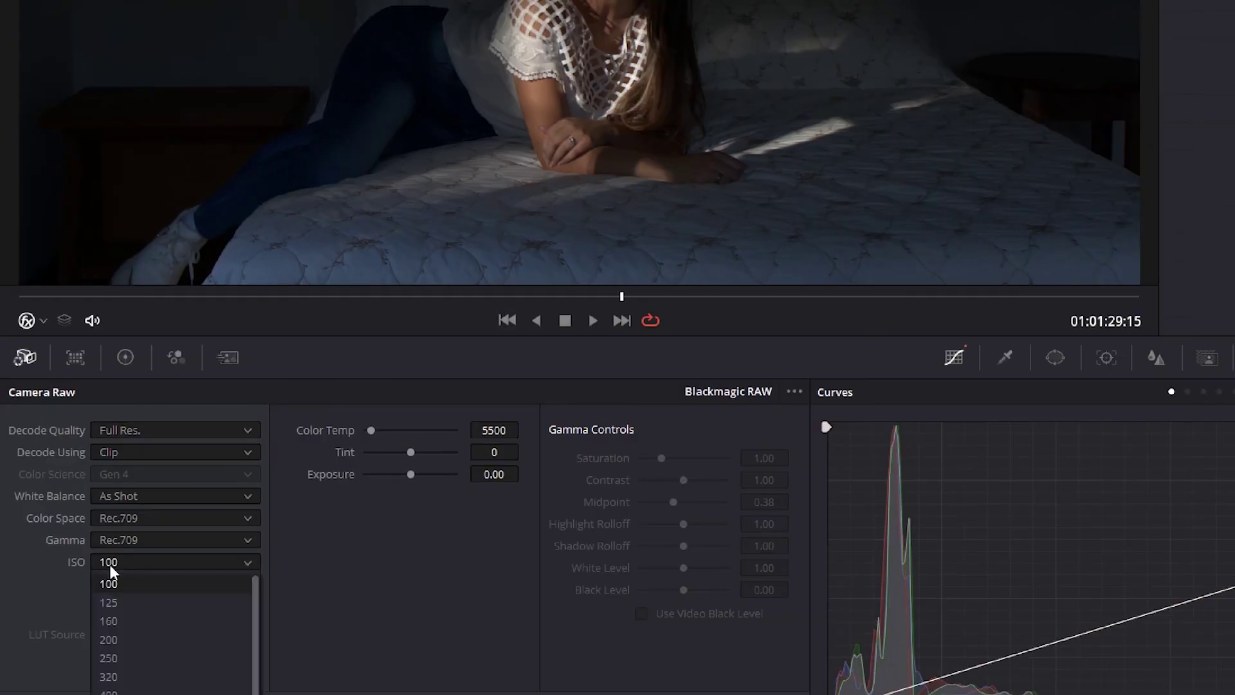
click(133, 608)
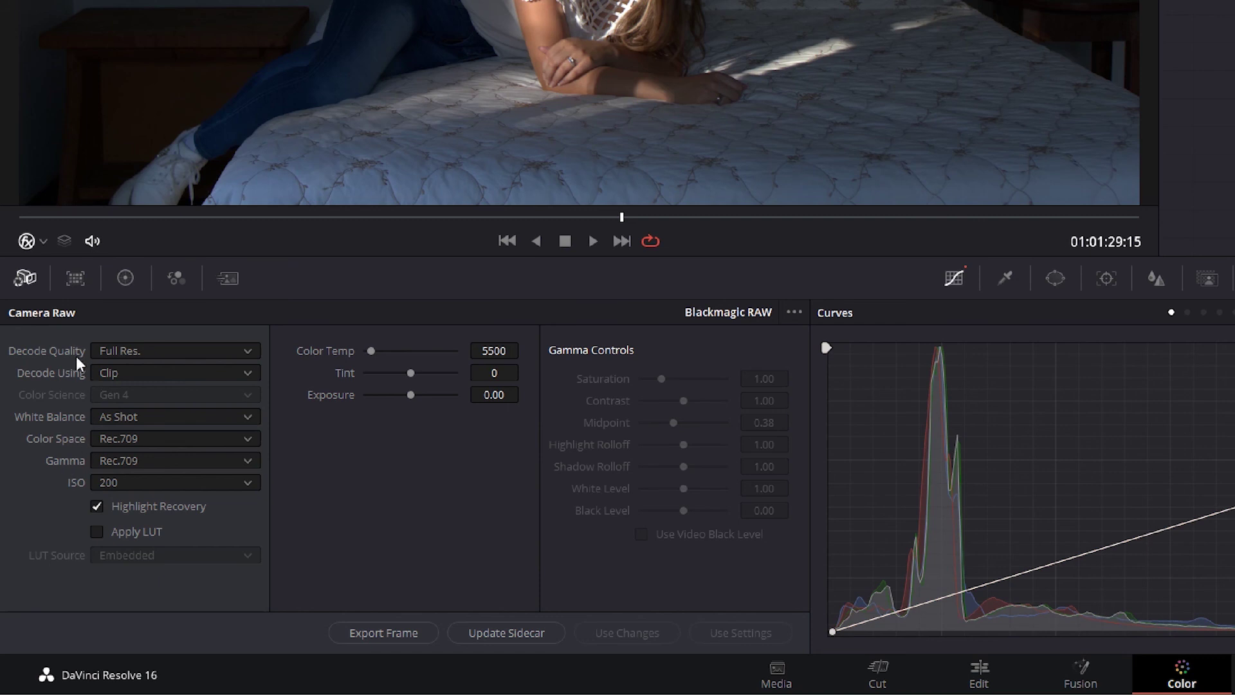
click(104, 351)
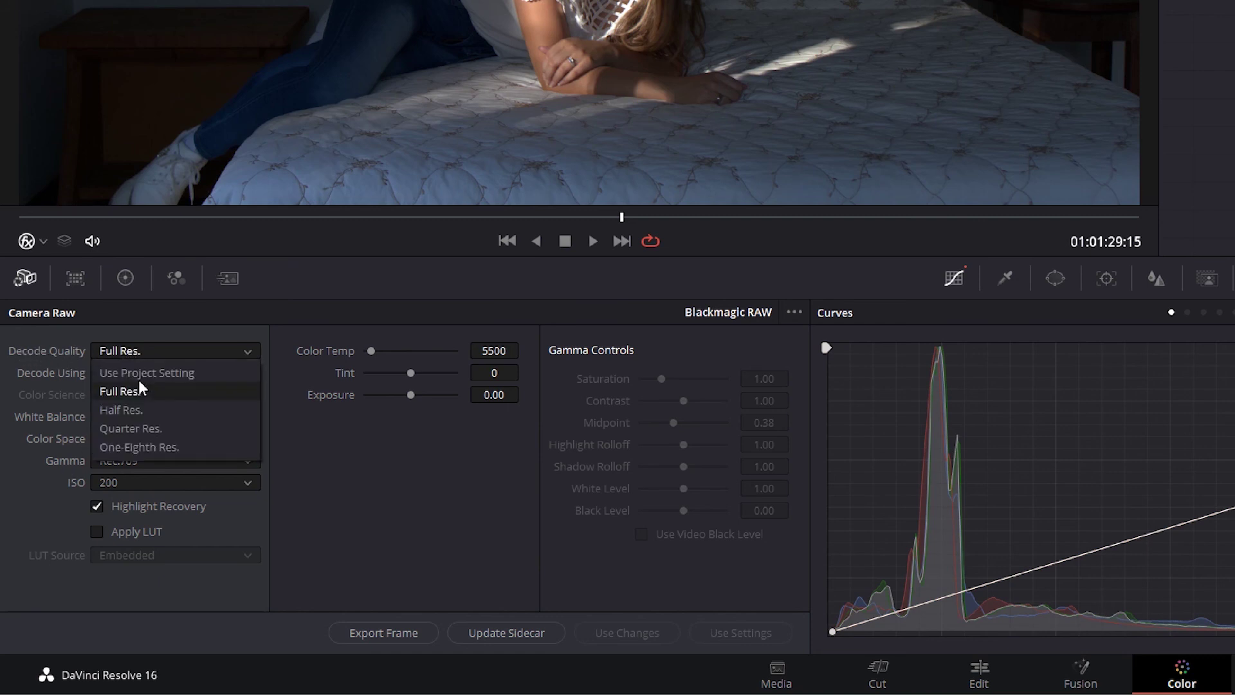
click(136, 427)
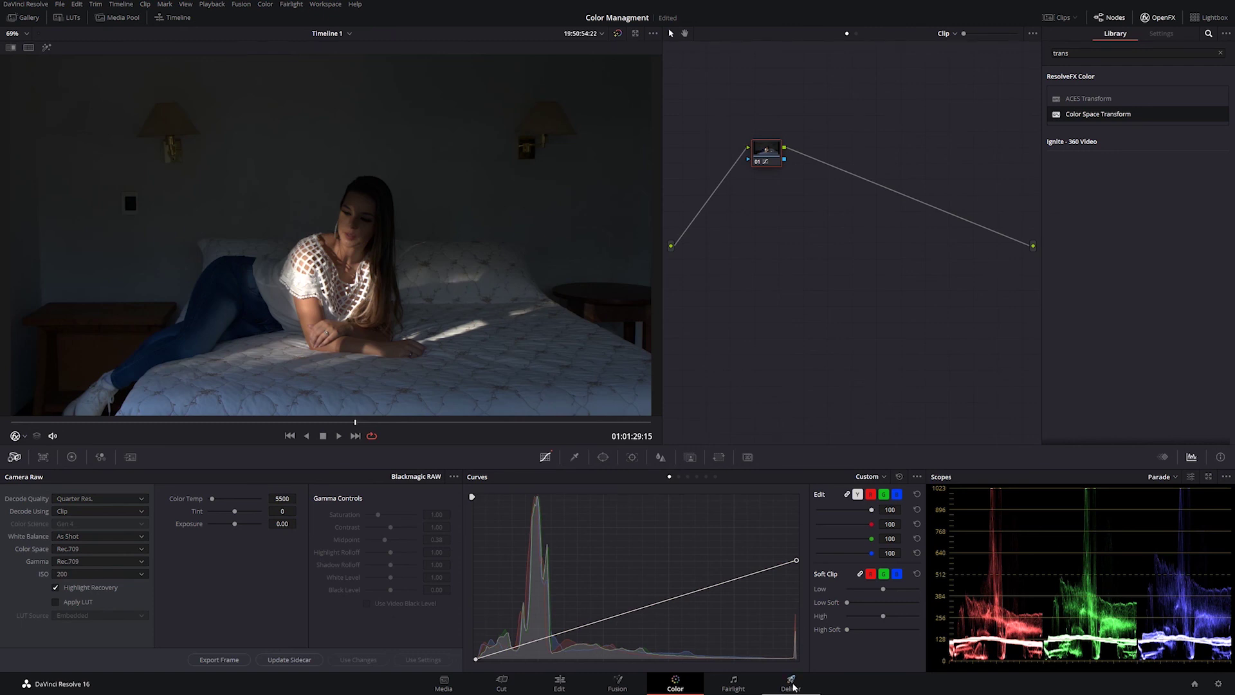
Step: Show the advanced video export settings on the Deliver page
click(792, 684)
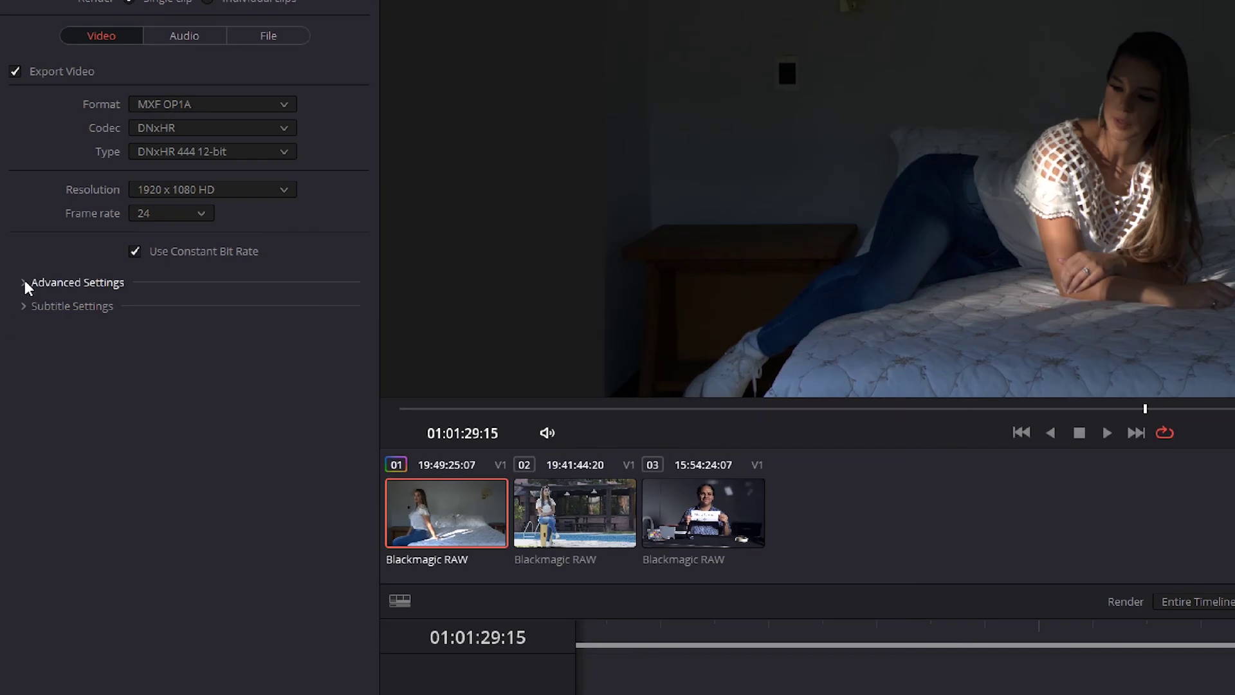
click(14, 302)
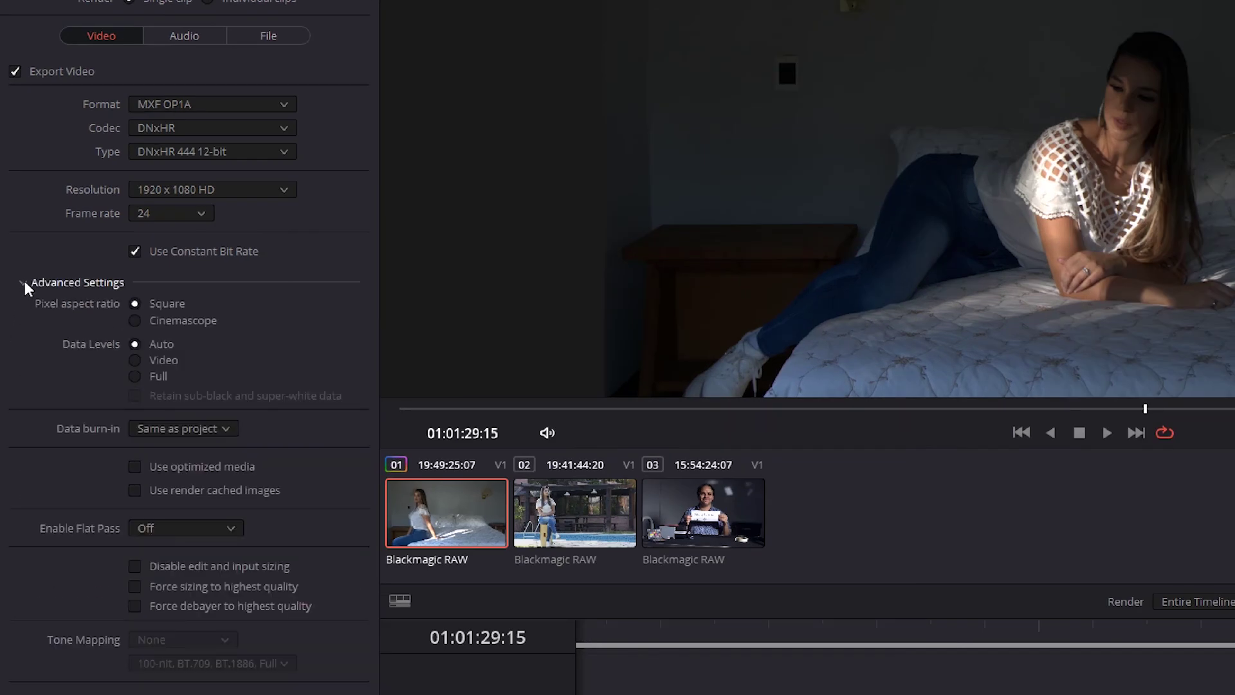